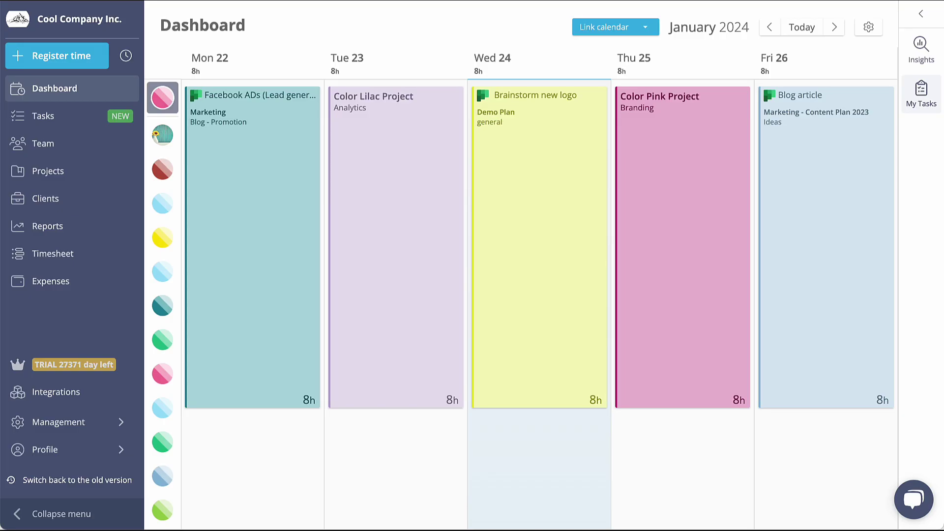
# Show Group, Working time, Labor cost and Hourly rate columns in the team members table
pyautogui.click(62, 147)
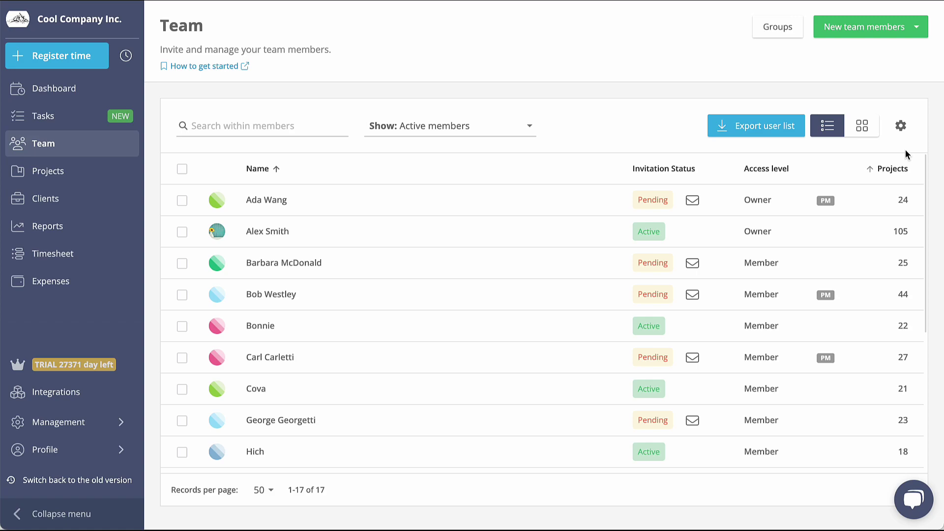
pyautogui.click(902, 128)
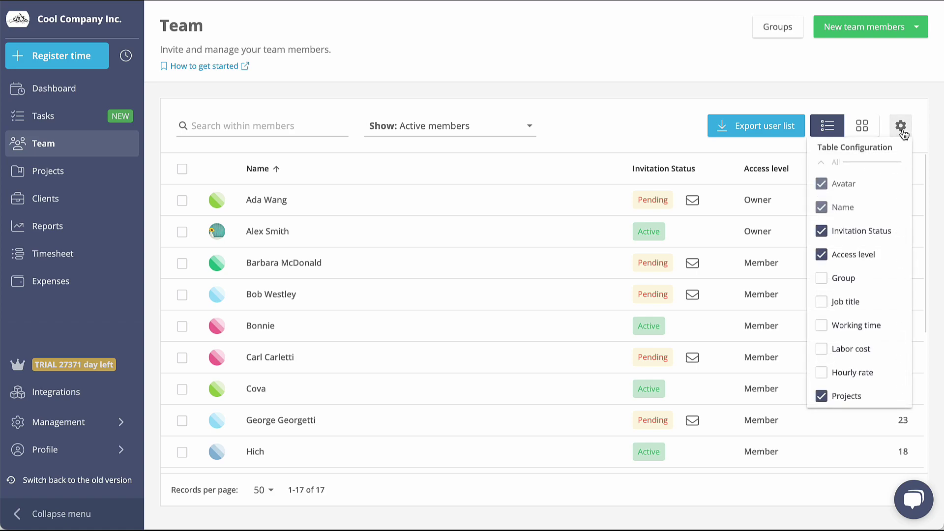
pyautogui.click(822, 278)
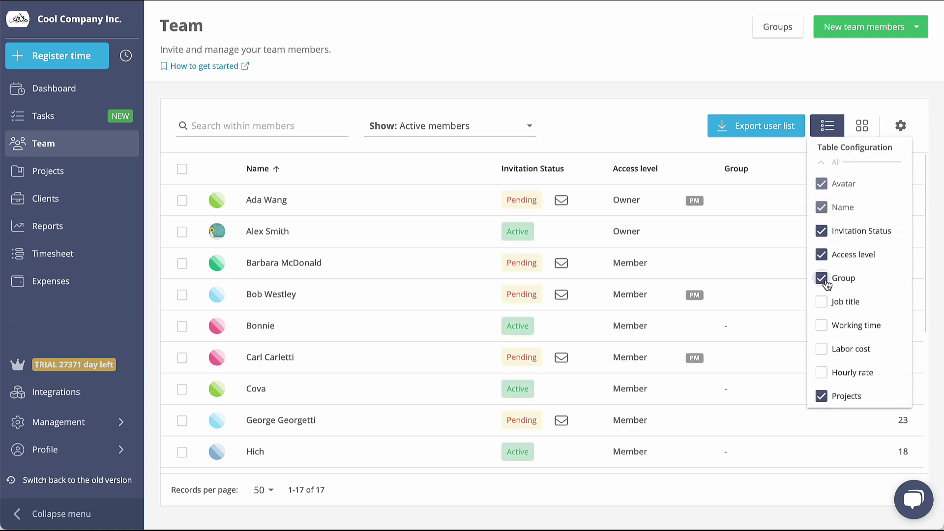
pyautogui.click(821, 325)
pyautogui.click(821, 348)
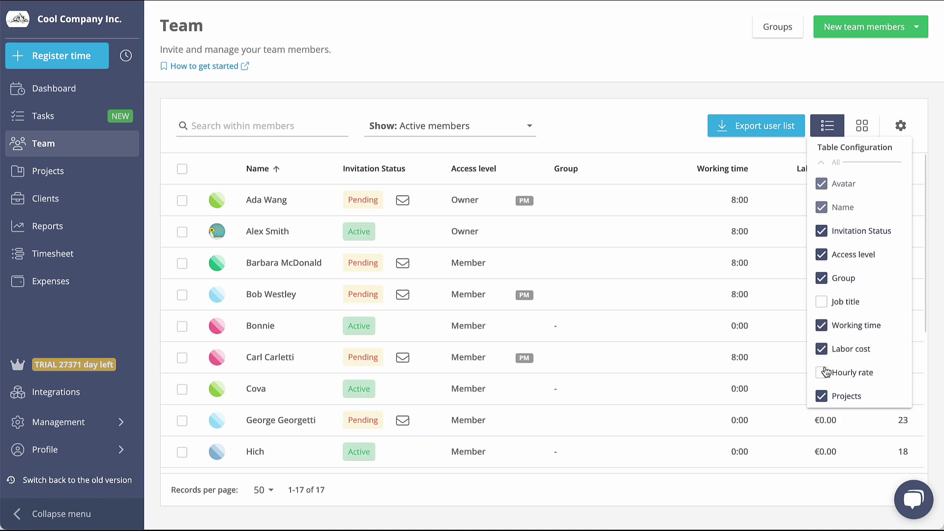
pyautogui.click(822, 372)
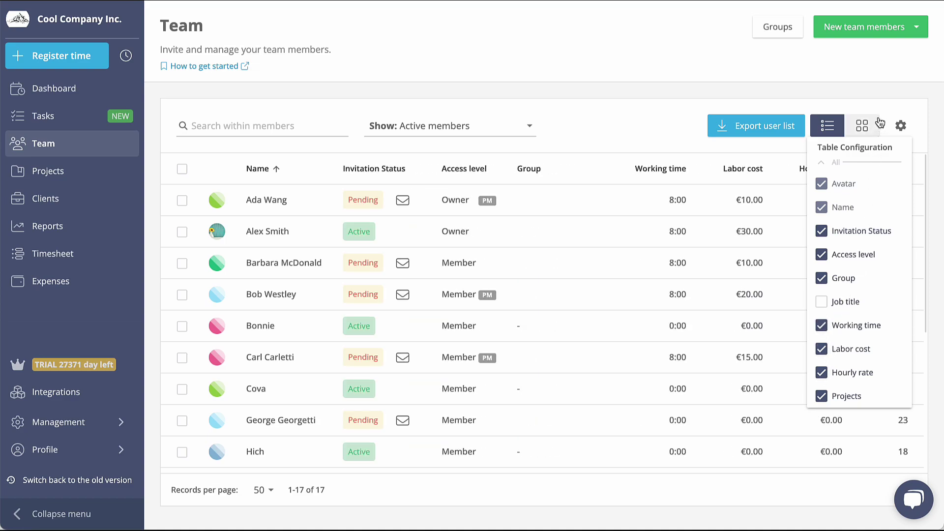
pyautogui.click(884, 100)
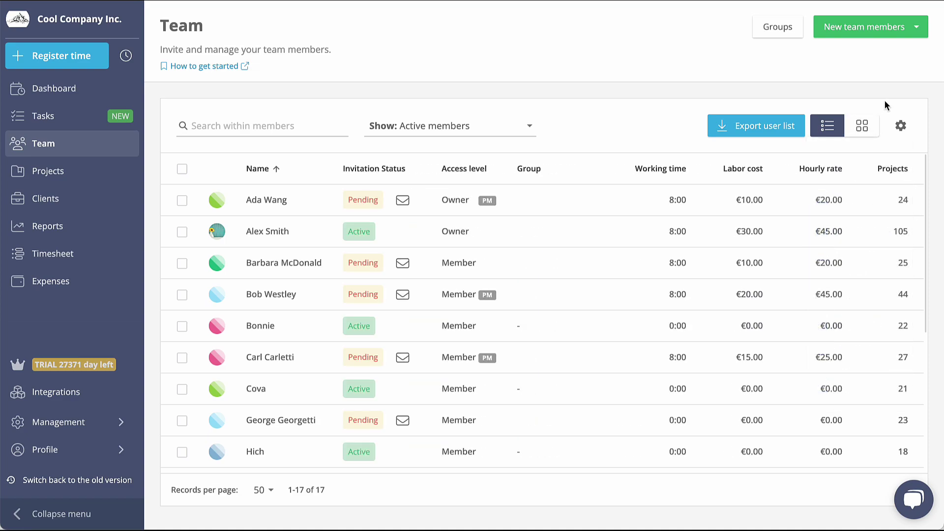
# Start an e-mail invite, paste the teammate's e-mail, enter their name, and keep Member access
pyautogui.click(914, 30)
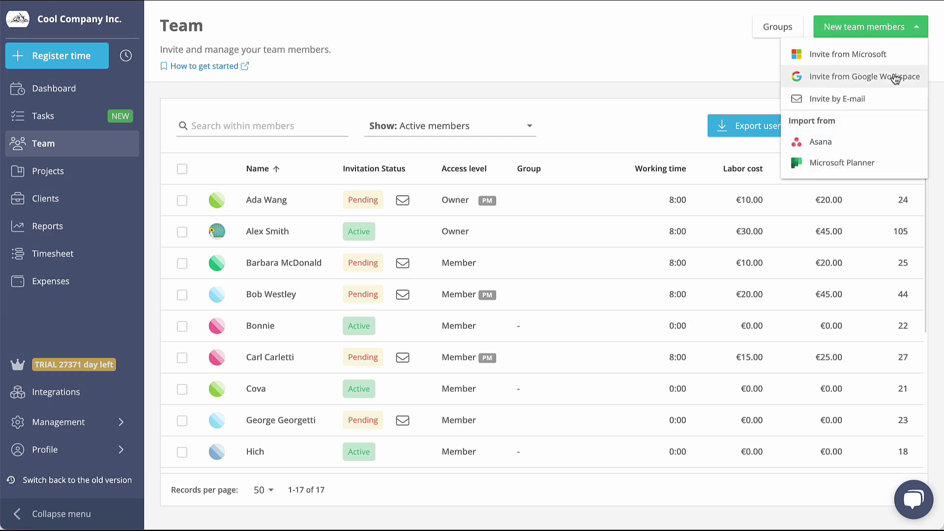
pyautogui.click(874, 98)
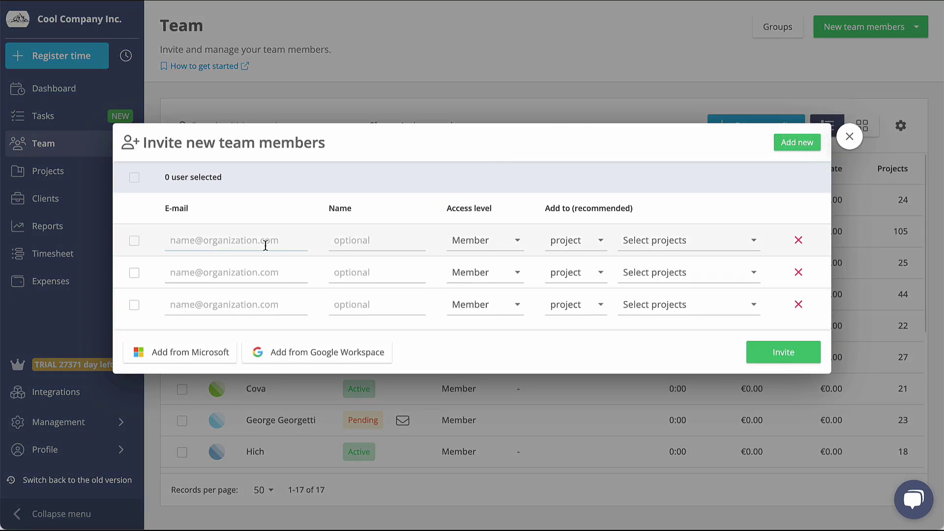
pyautogui.hotkey('ctrl', 'v')
pyautogui.click(364, 240)
pyautogui.write('A')
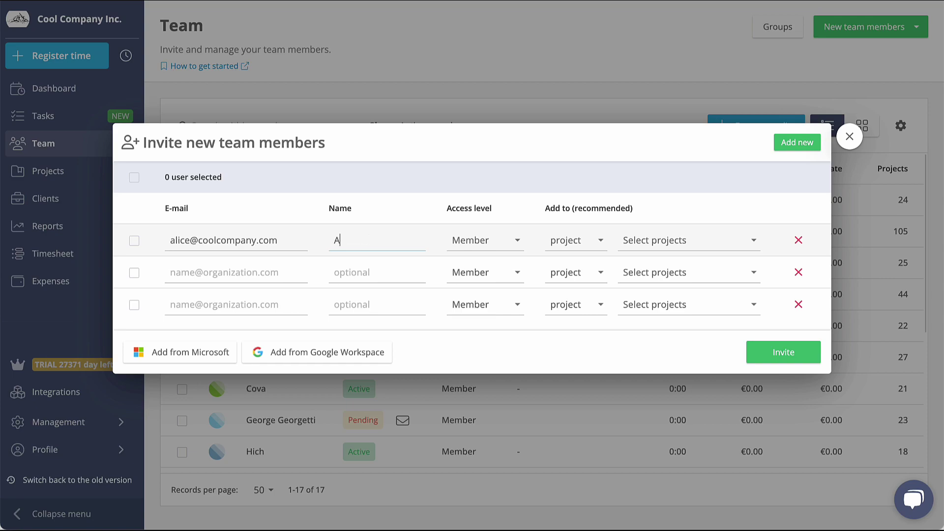
pyautogui.write('lice')
pyautogui.click(501, 245)
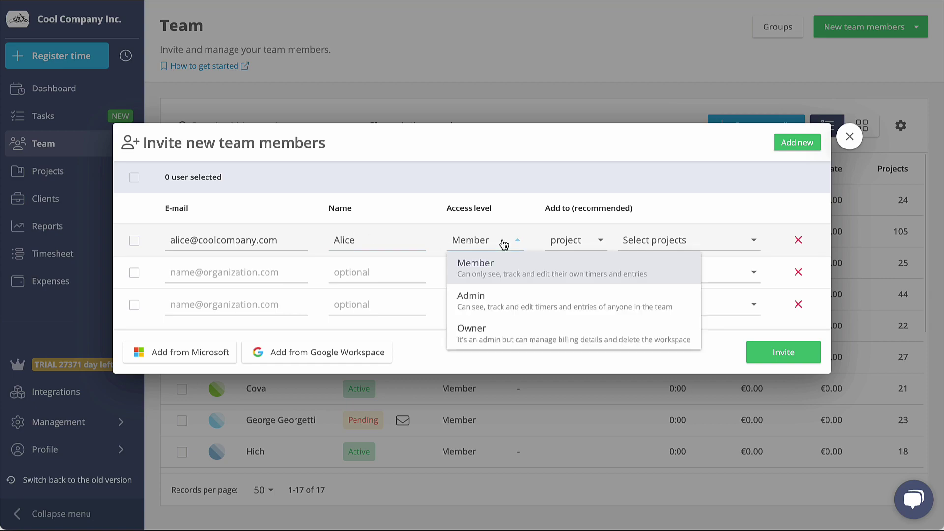
pyautogui.click(502, 244)
# Assign the invitee to An awesome website, Big Project and Blog, then send the invitation
pyautogui.click(590, 246)
pyautogui.click(649, 245)
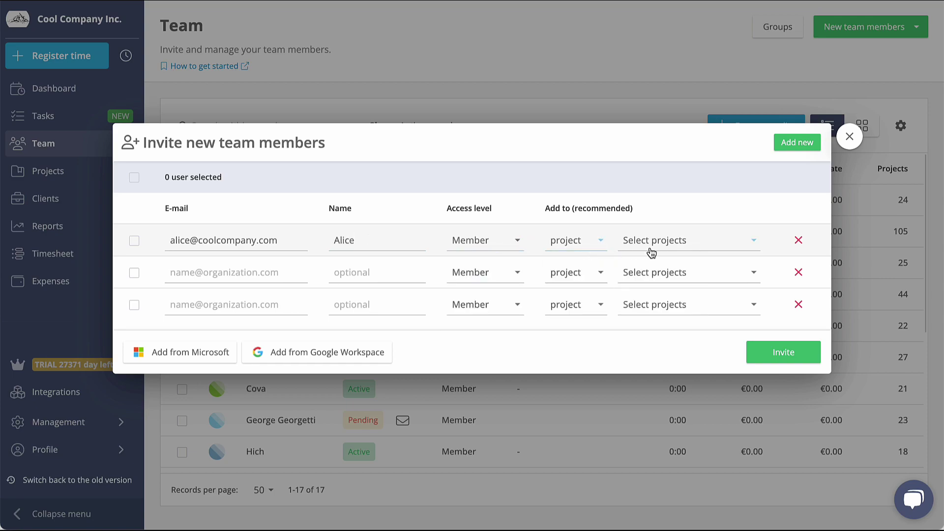
pyautogui.click(678, 326)
pyautogui.click(676, 347)
pyautogui.click(681, 367)
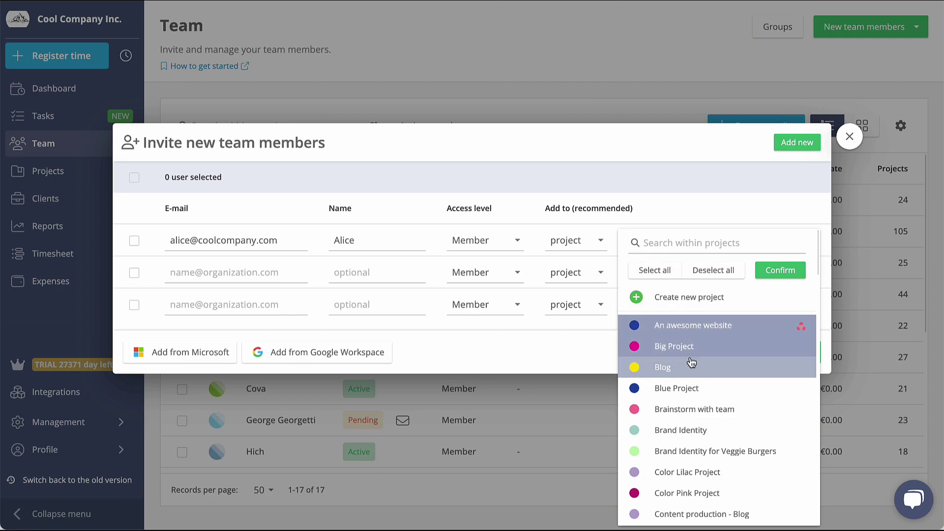
pyautogui.click(780, 270)
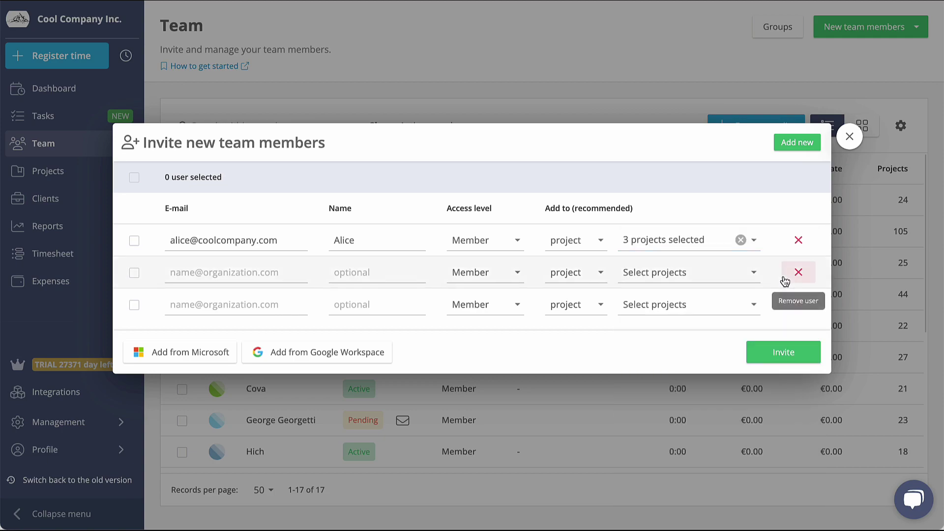
pyautogui.click(783, 354)
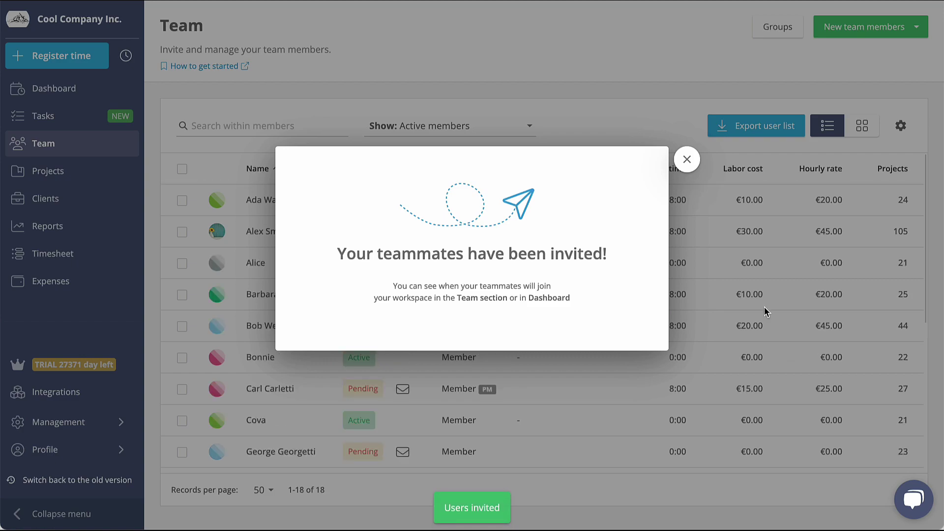
# Open the new teammate's details and enter Designer as their job title
pyautogui.click(687, 161)
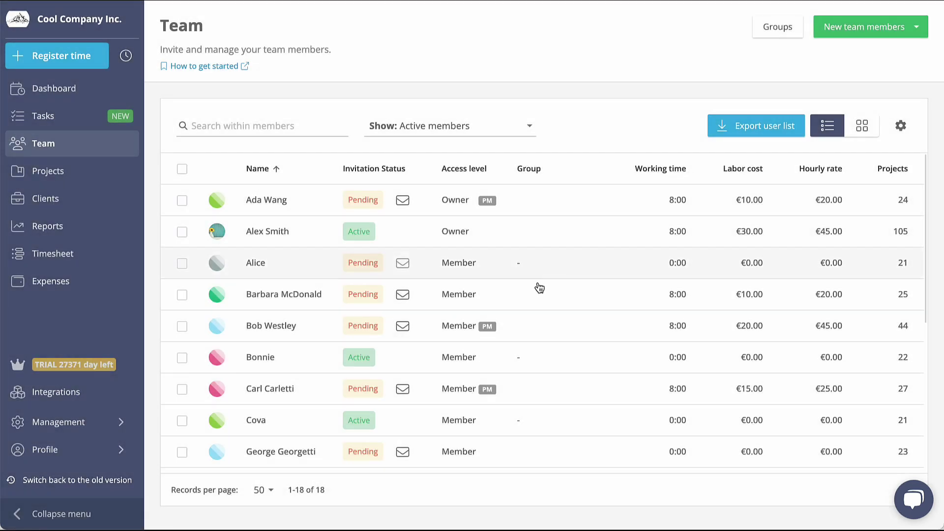
pyautogui.click(253, 272)
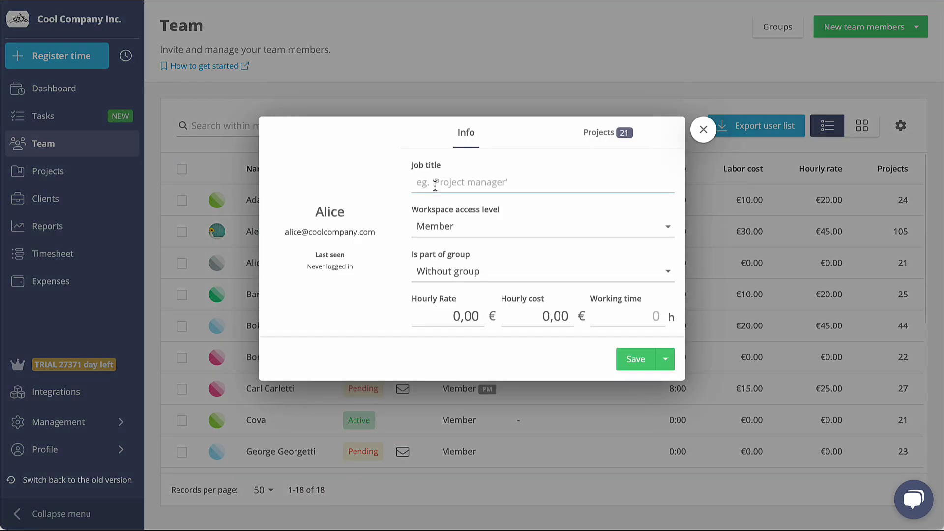
pyautogui.click(435, 186)
pyautogui.write('Designer')
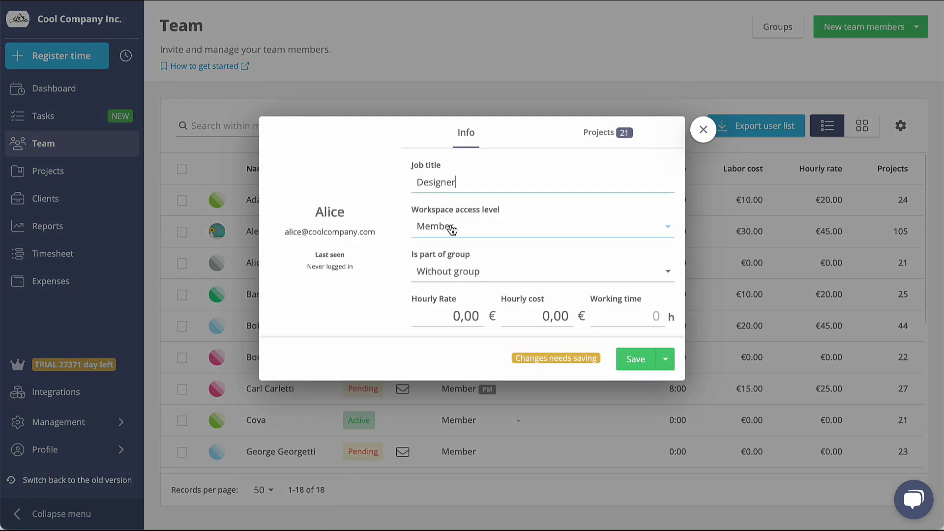
pyautogui.click(451, 229)
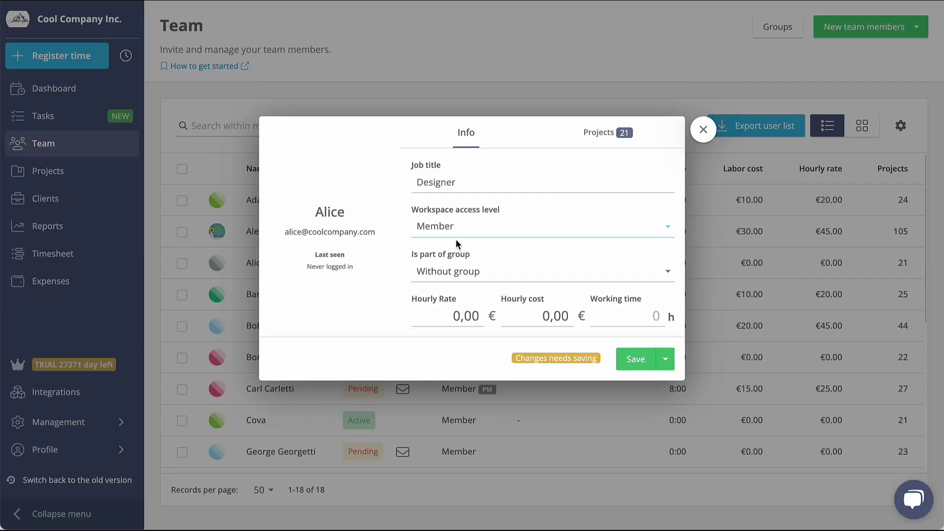
# Put the teammate in Design team with hourly rate 45, hourly cost 30, working time 8, and save
pyautogui.click(459, 272)
pyautogui.click(465, 351)
pyautogui.click(458, 318)
pyautogui.write('45')
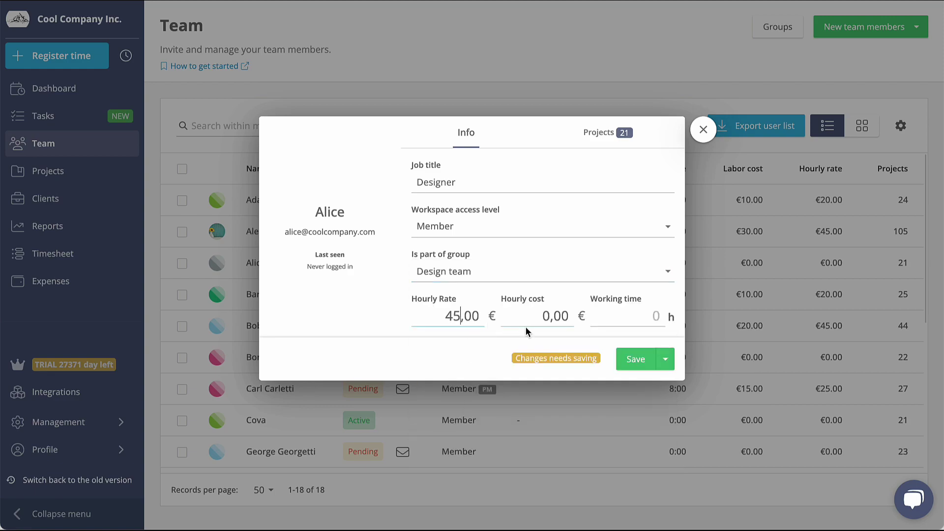
pyautogui.click(546, 315)
pyautogui.press('BackSpace')
pyautogui.write('30')
pyautogui.click(656, 317)
pyautogui.write('8')
pyautogui.click(642, 367)
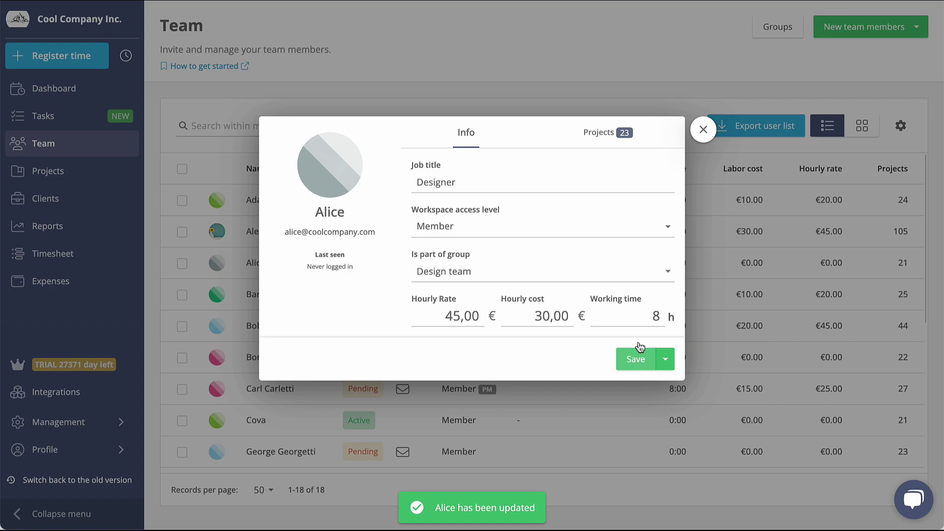
# Tick PM for A cool Asana integration and An awesome website in the member's projects, then close the profile
pyautogui.click(613, 141)
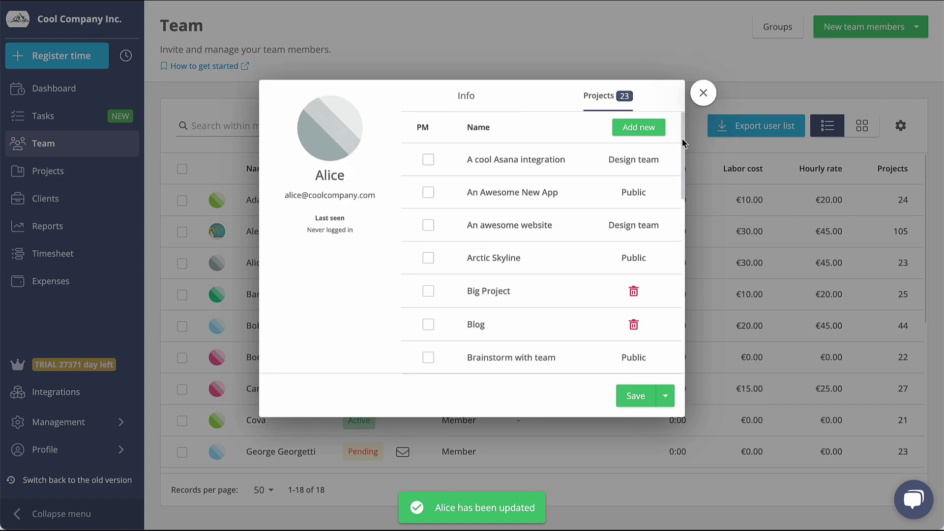
pyautogui.scroll(-2, 684, 147)
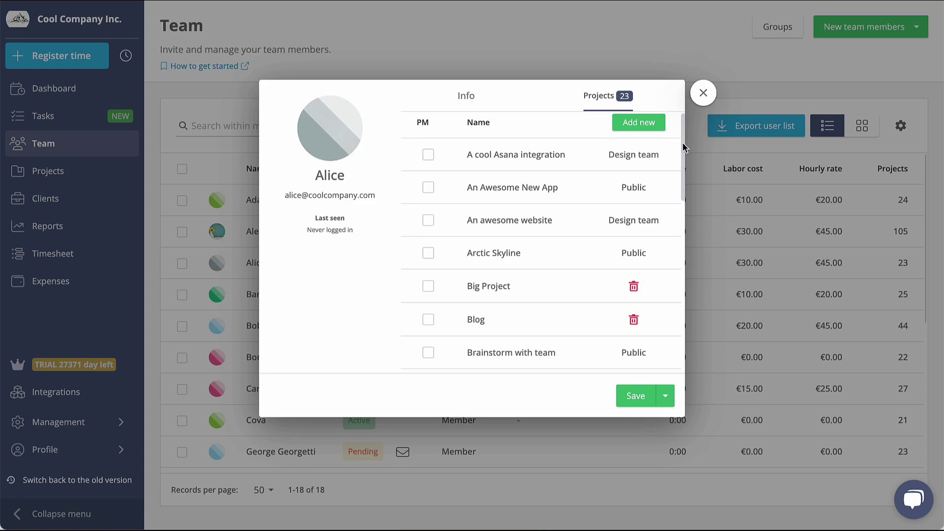
pyautogui.moveTo(686, 169); pyautogui.dragTo(678, 132)
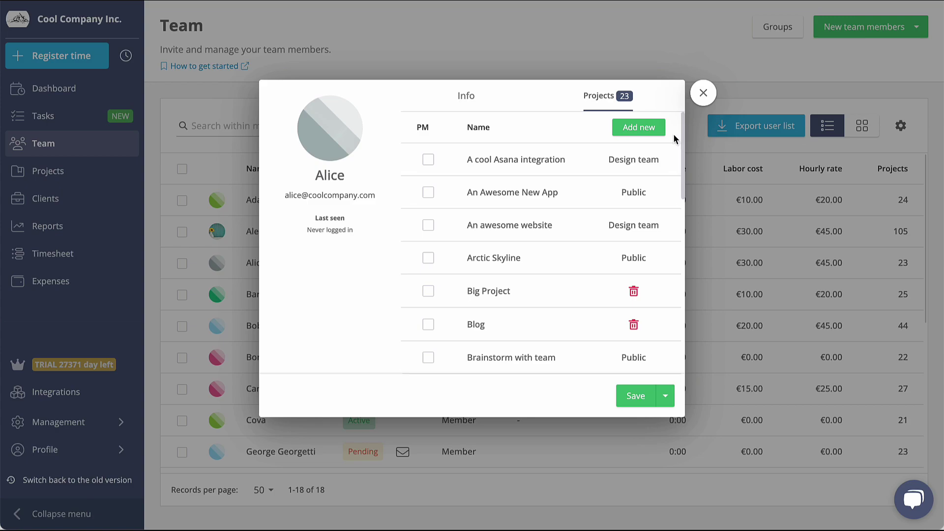
pyautogui.click(432, 162)
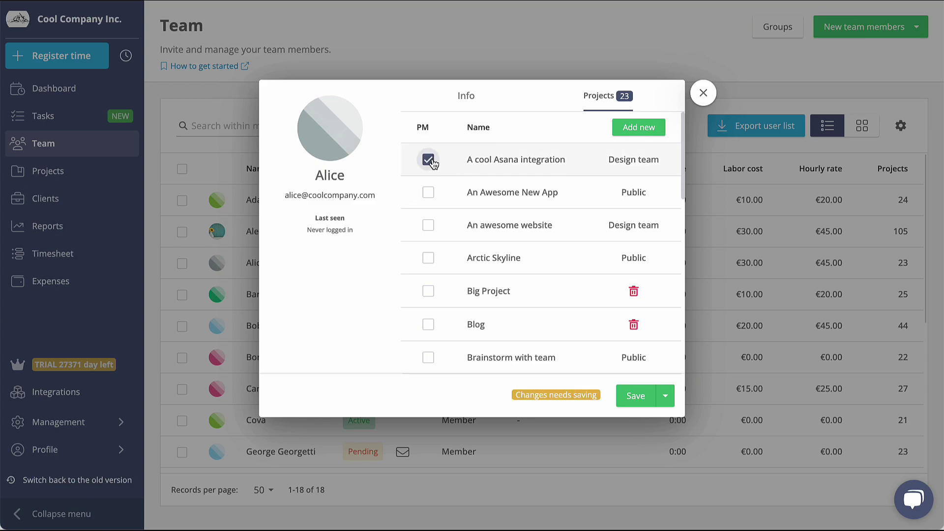
pyautogui.click(429, 228)
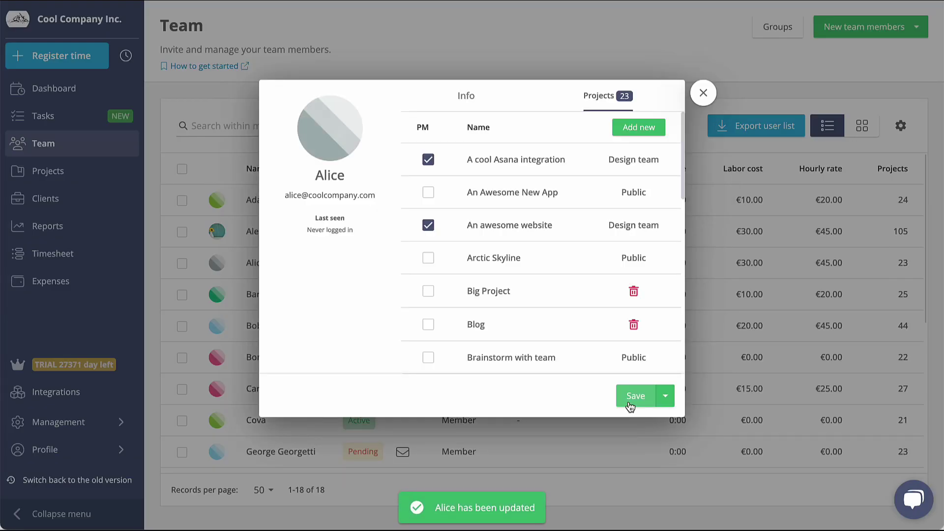
pyautogui.click(704, 92)
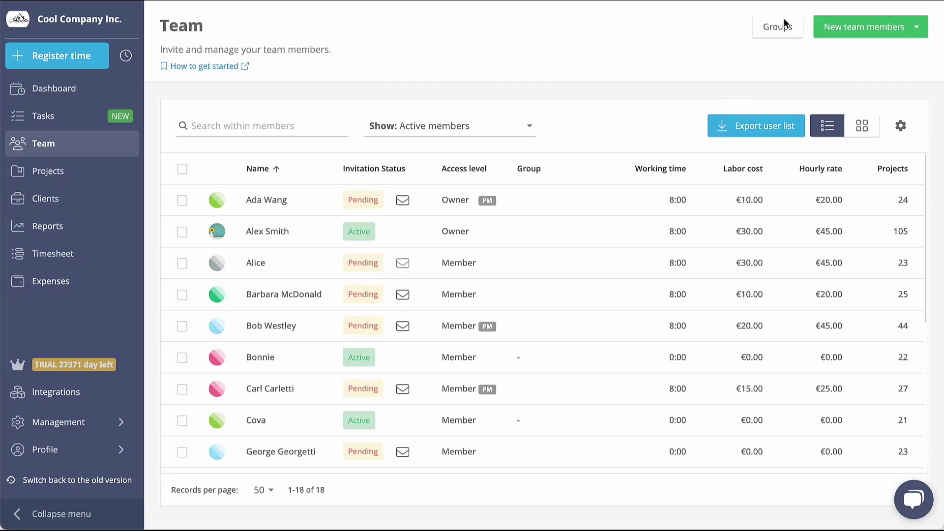
# Go to Groups and expand, then collapse, the Admin and Dev team groups to review their members
pyautogui.click(783, 25)
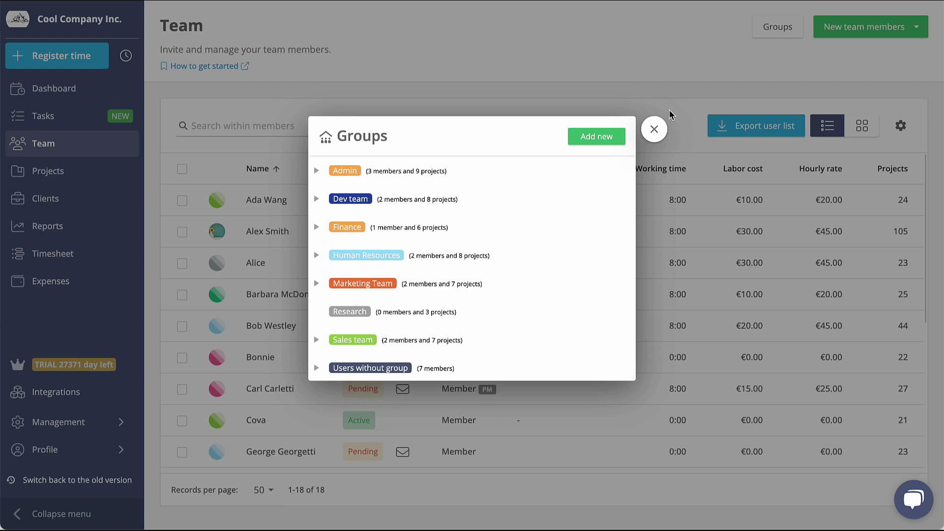
pyautogui.click(321, 171)
pyautogui.click(320, 246)
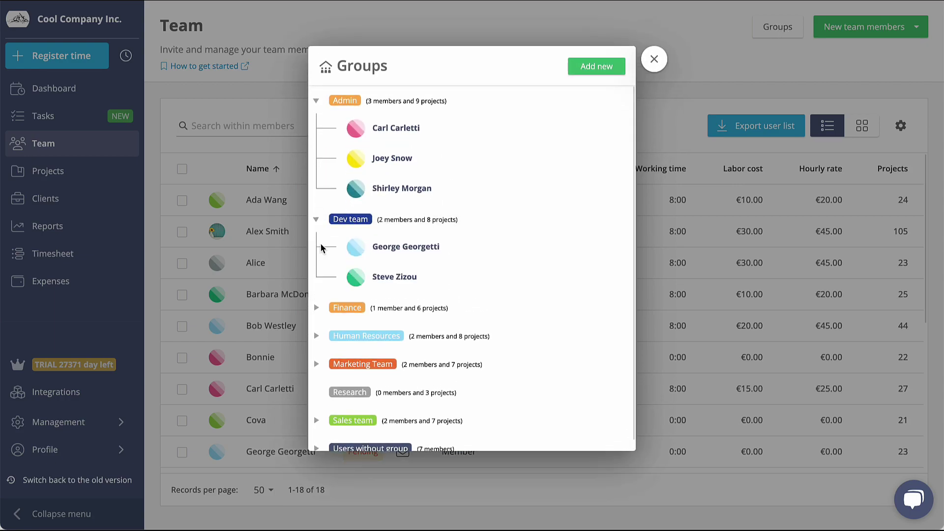
pyautogui.click(318, 218)
pyautogui.click(325, 127)
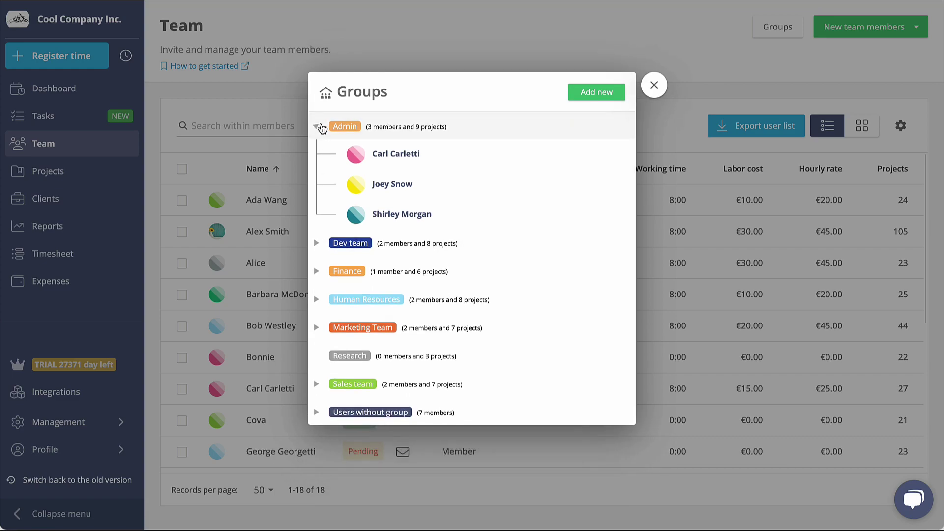
# Create a group named Design Team and open its edit settings
pyautogui.click(597, 138)
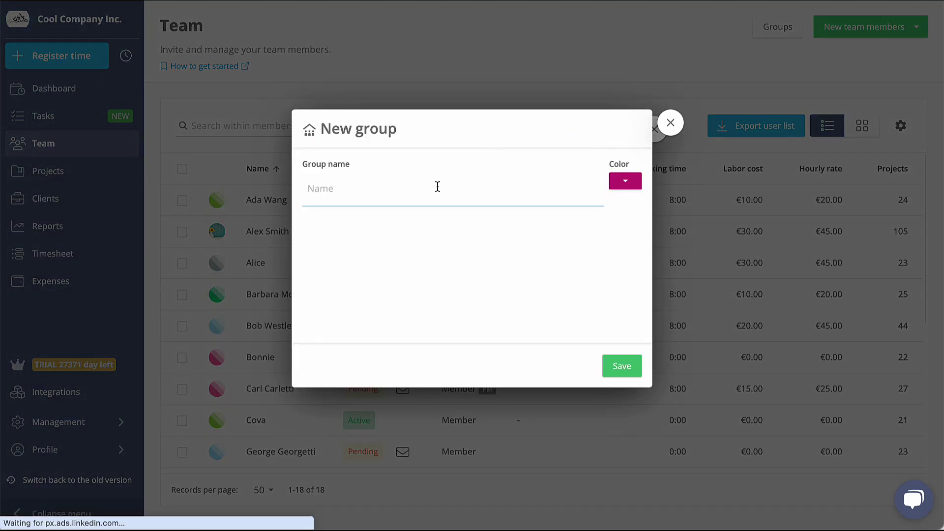
pyautogui.click(436, 187)
pyautogui.write('Design Team')
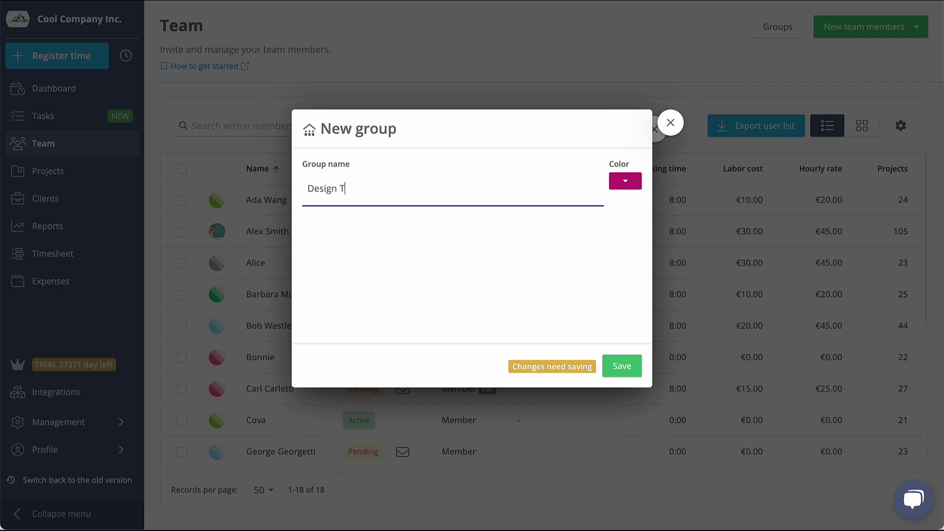
pyautogui.click(611, 369)
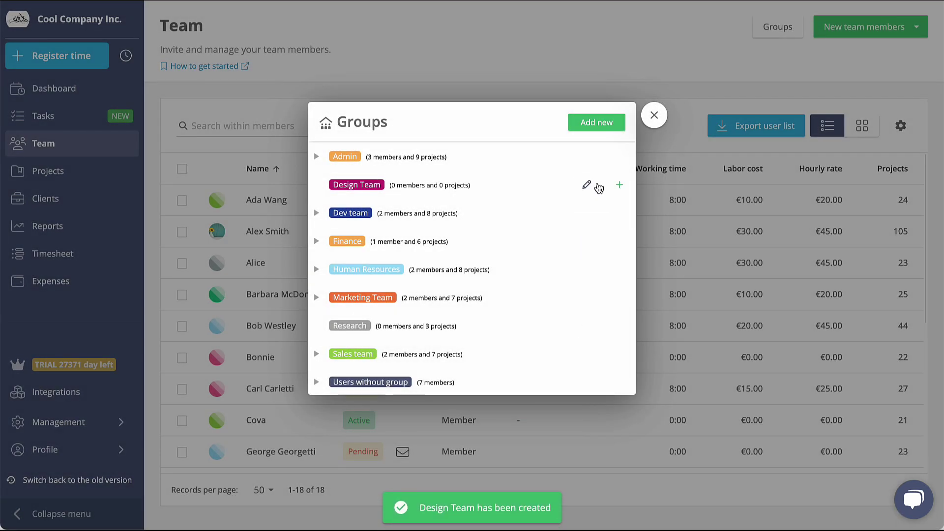
pyautogui.click(587, 185)
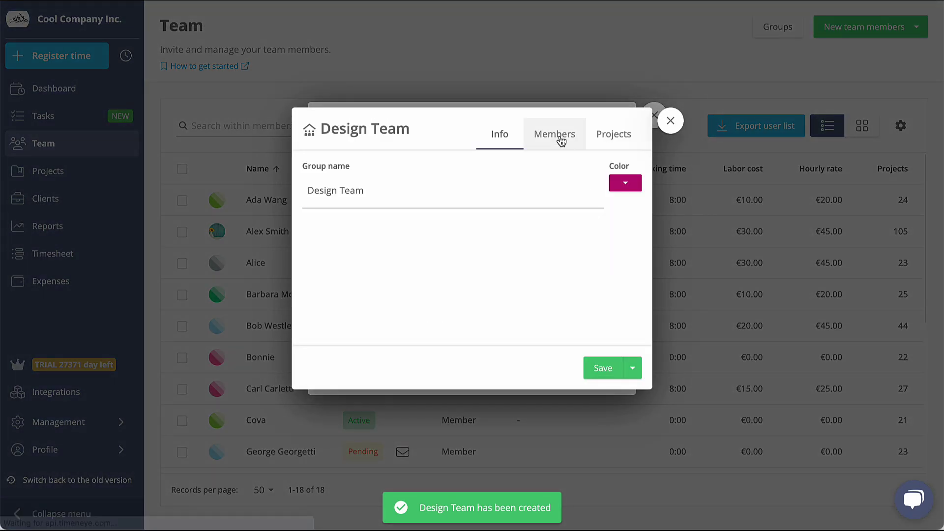
# Add four members to Design Team and save the member changes
pyautogui.click(558, 136)
pyautogui.click(608, 170)
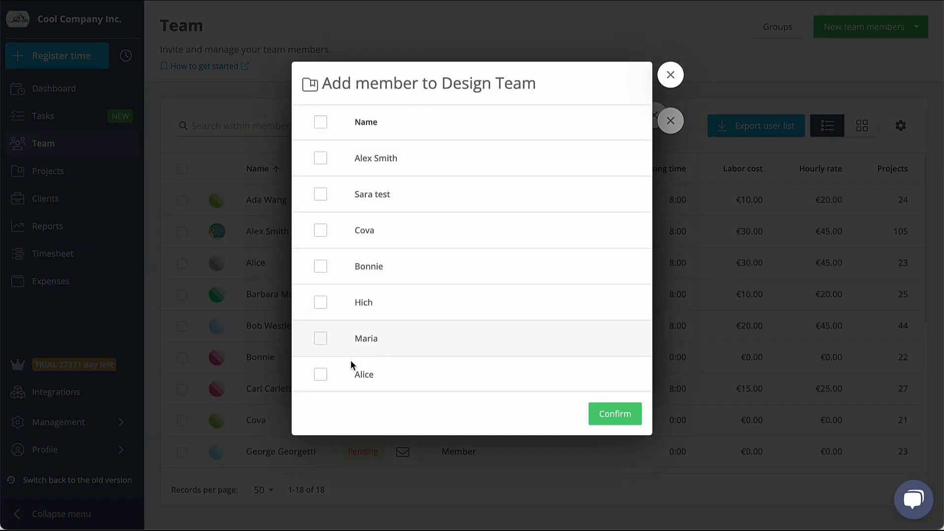
pyautogui.click(320, 374)
pyautogui.click(320, 339)
pyautogui.click(320, 302)
pyautogui.click(321, 267)
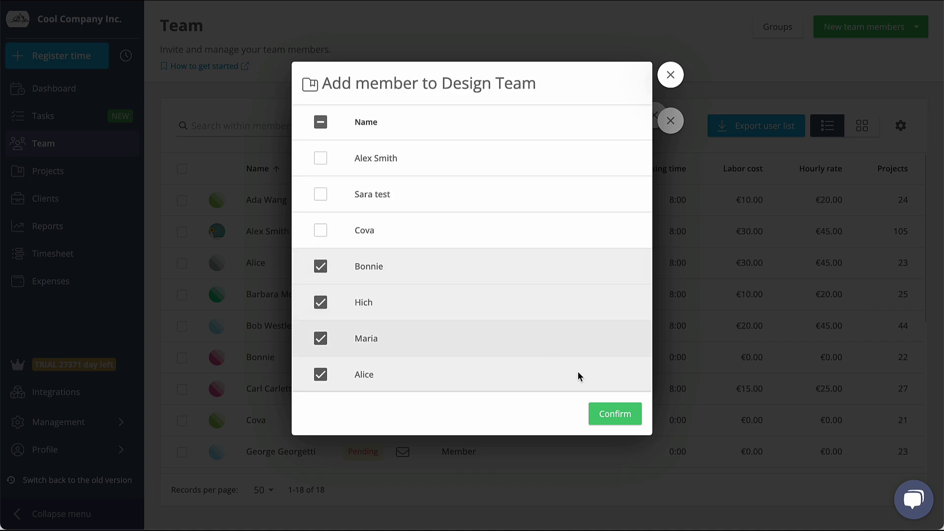
pyautogui.click(614, 412)
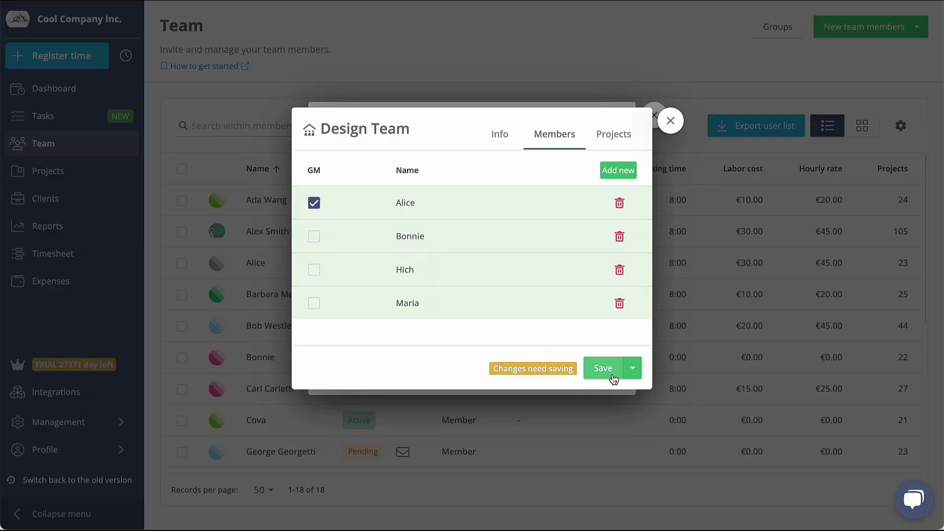
pyautogui.click(612, 375)
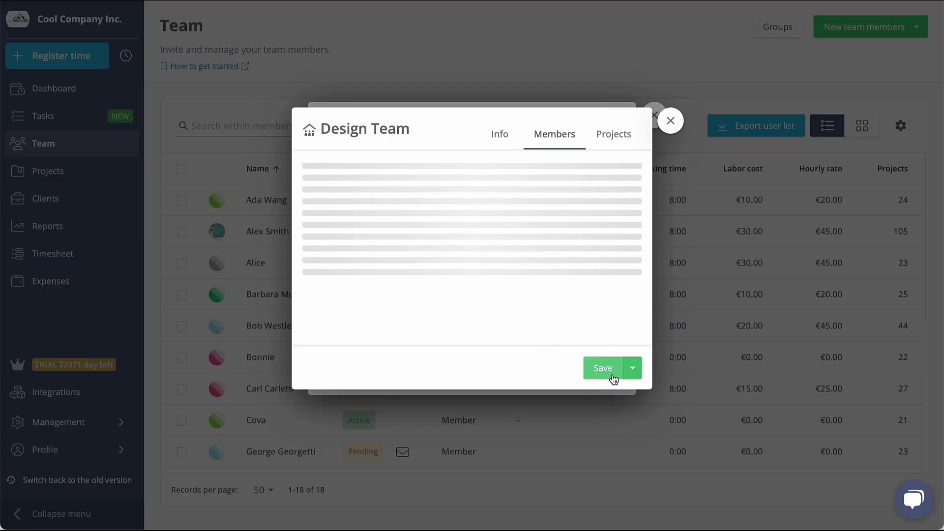
# Add An awesome website, Big Project, Blog and Blue Project to the group and save
pyautogui.click(613, 133)
pyautogui.click(621, 171)
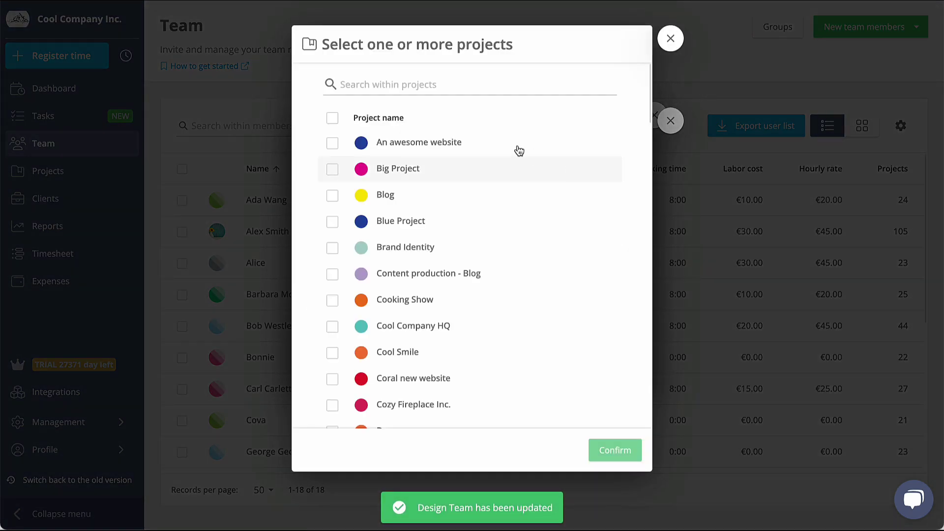
pyautogui.click(332, 144)
pyautogui.click(332, 169)
pyautogui.click(332, 195)
pyautogui.click(332, 222)
pyautogui.click(614, 449)
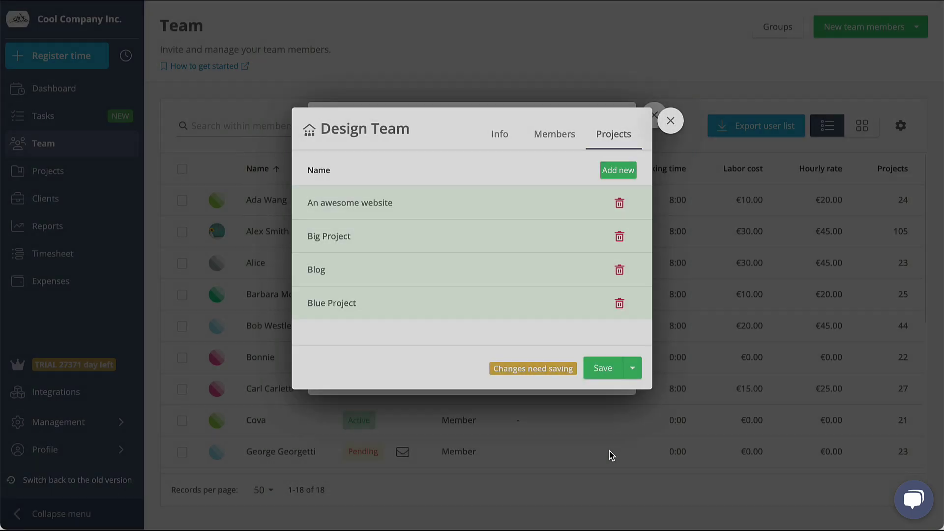
pyautogui.click(602, 369)
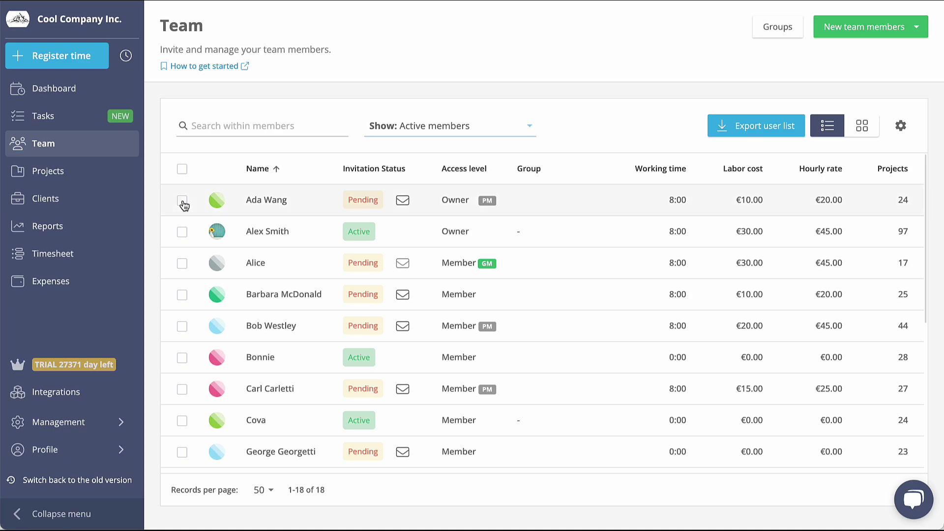
# Deactivate the first member in the team list
pyautogui.click(181, 201)
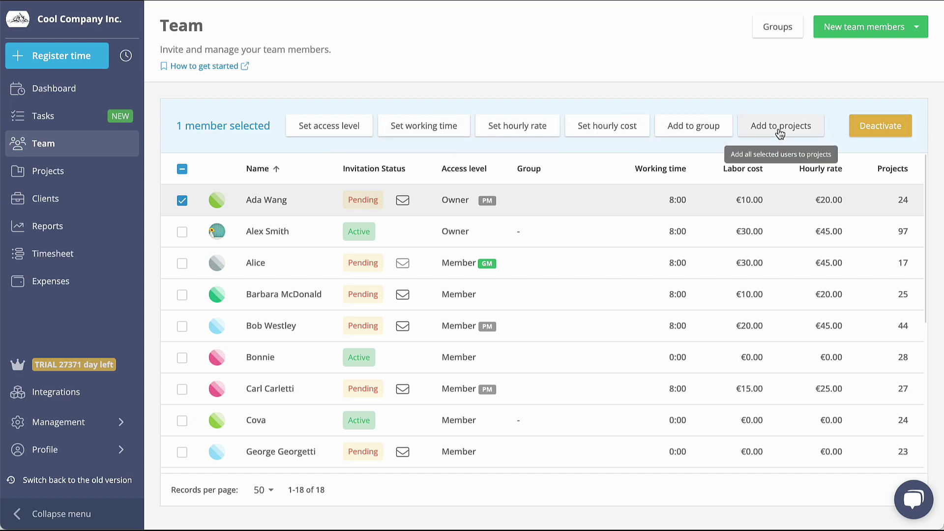
pyautogui.click(871, 128)
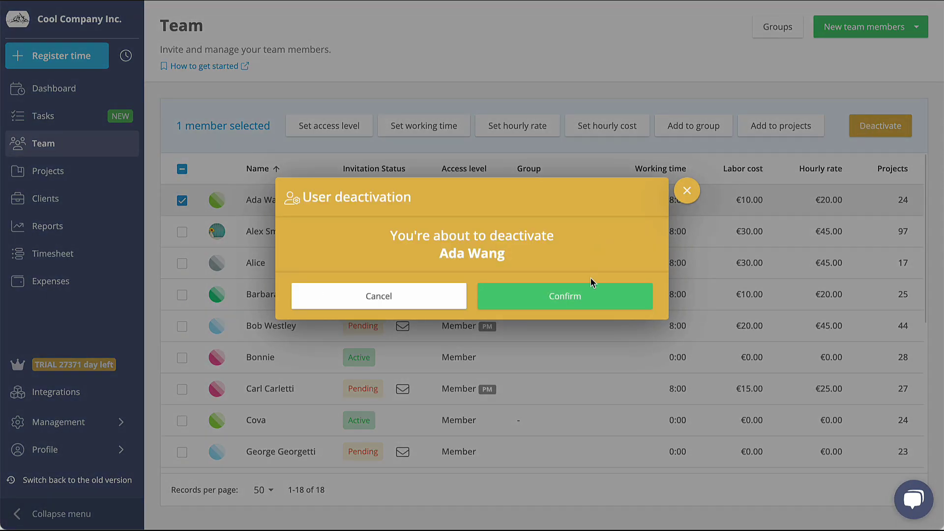
pyautogui.click(590, 295)
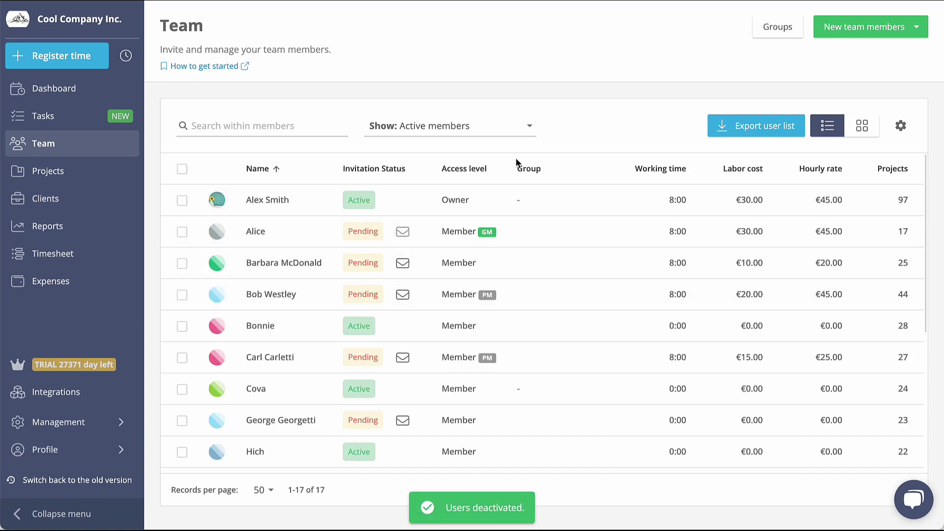
# Filter to deactivated members and reactivate the Owner at the top of the list
pyautogui.click(507, 137)
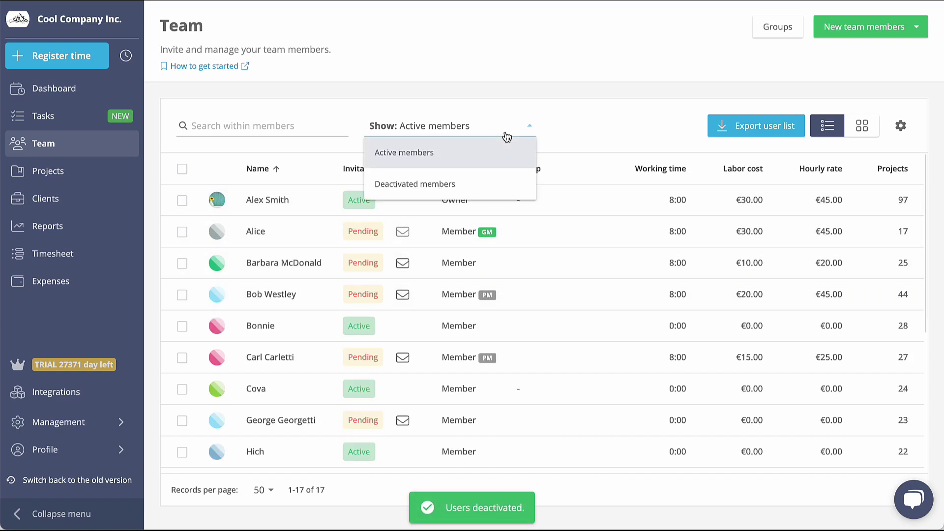
pyautogui.click(448, 185)
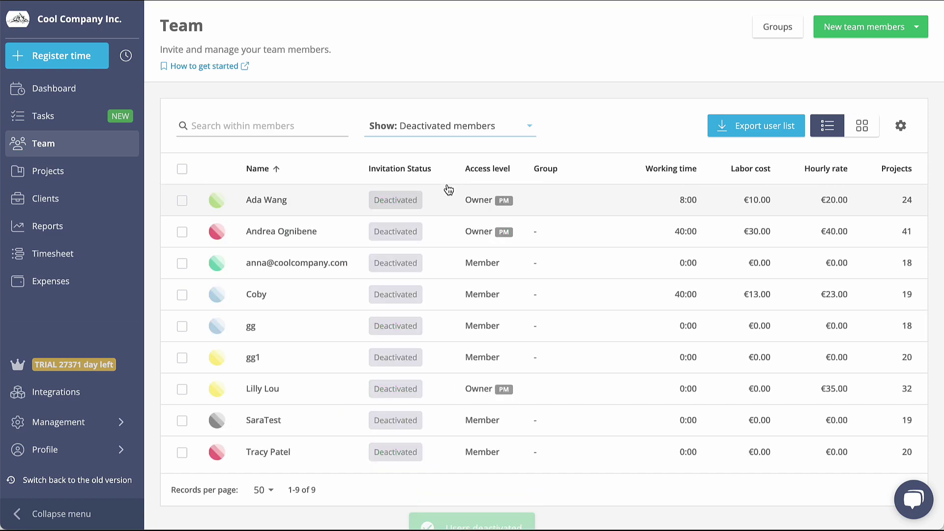
pyautogui.click(181, 201)
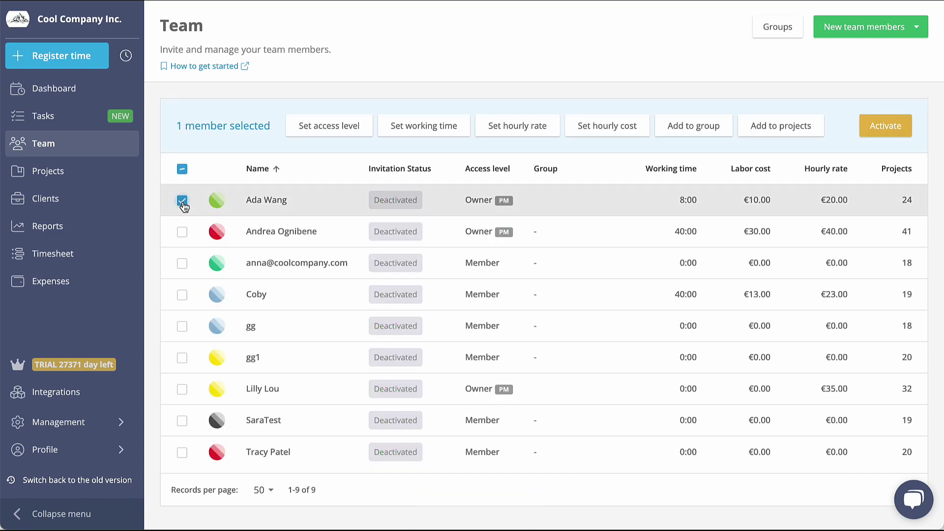
pyautogui.click(875, 135)
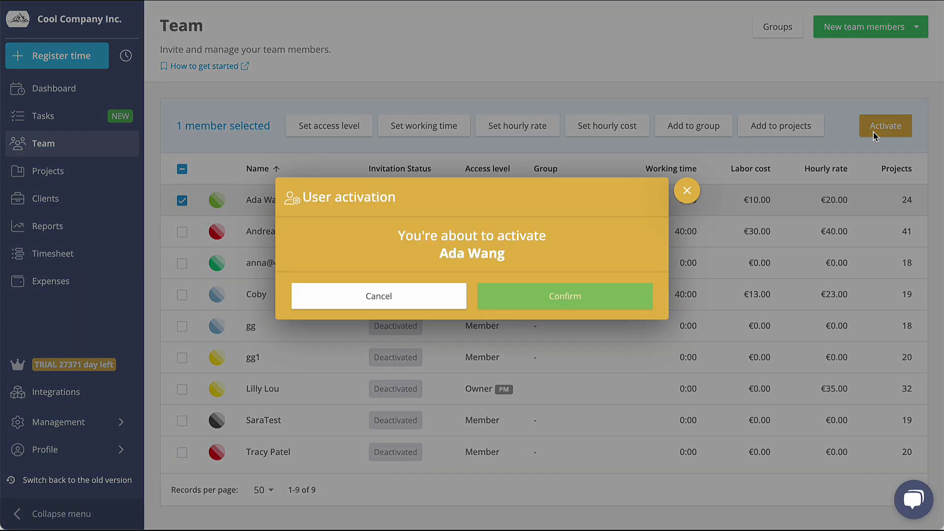
pyautogui.click(582, 295)
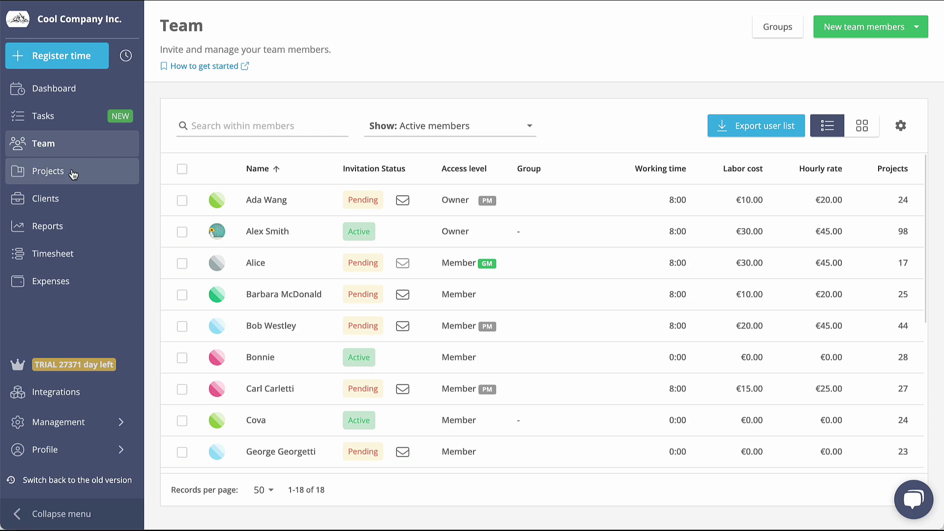
# Open Big Project's Team tab and scroll to its member budgets, times and costs
pyautogui.click(73, 173)
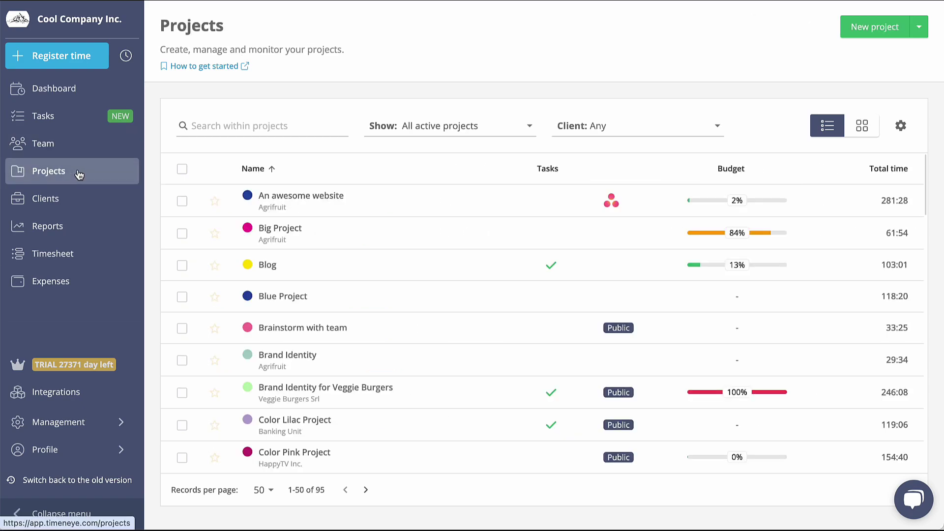
pyautogui.click(338, 229)
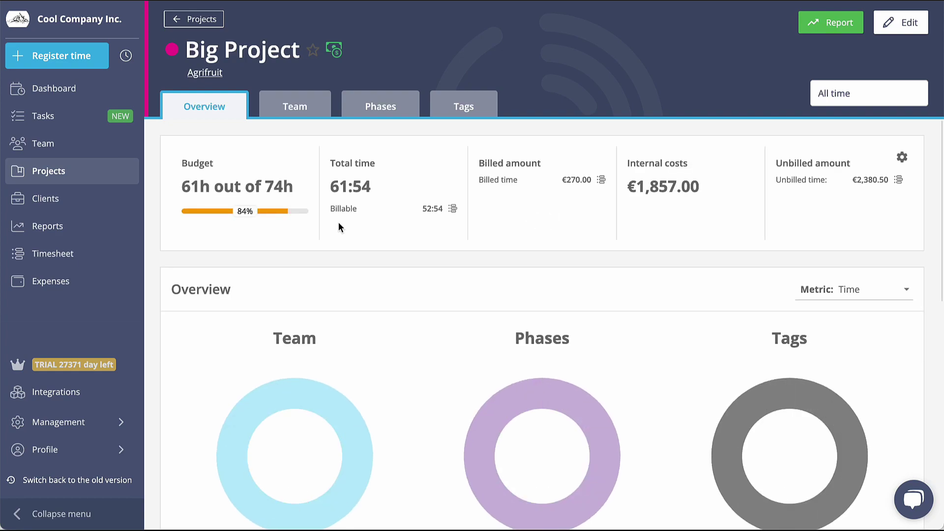
pyautogui.click(295, 108)
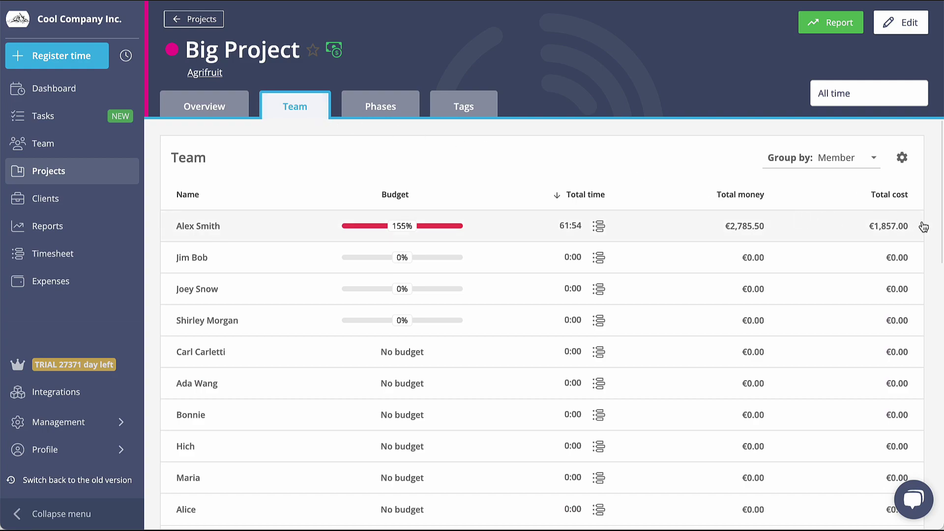
pyautogui.moveTo(940, 217); pyautogui.dragTo(938, 283)
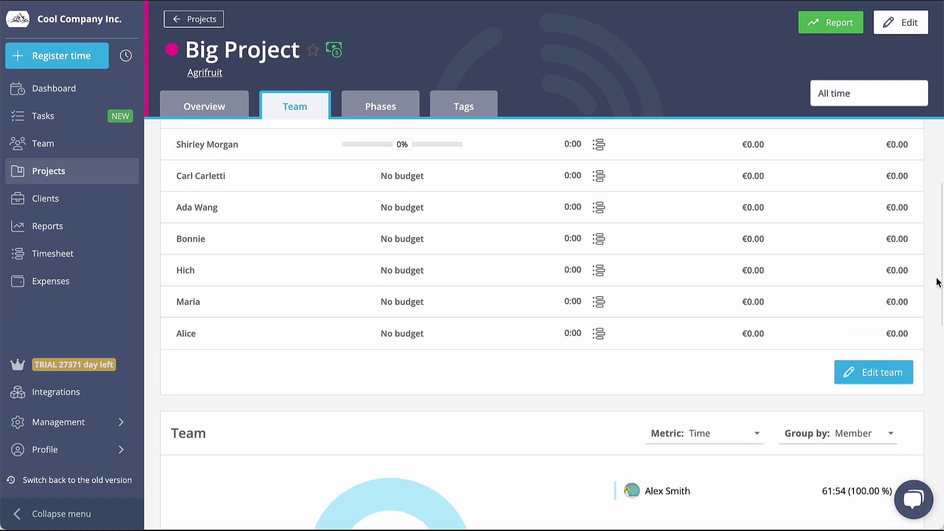
# Set a 40-hour budget for the first team member on Big Project and save
pyautogui.click(880, 374)
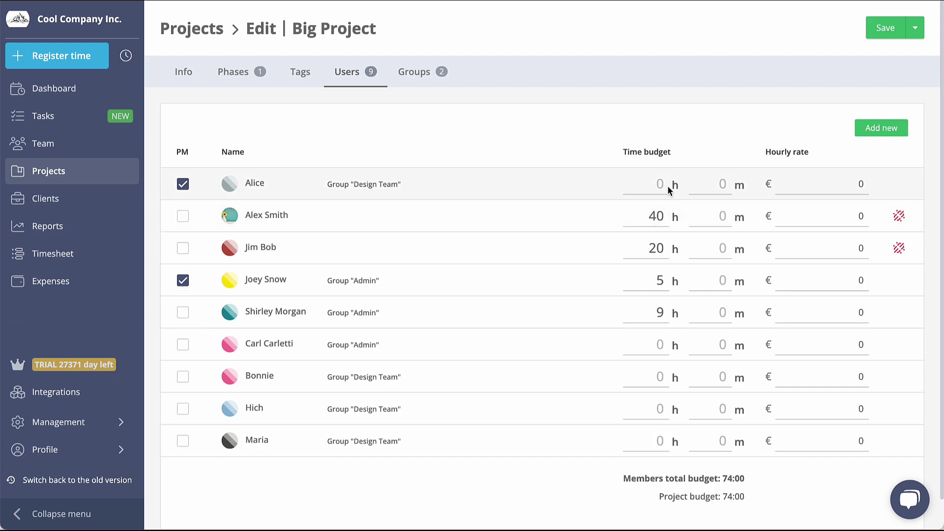
pyautogui.write('4')
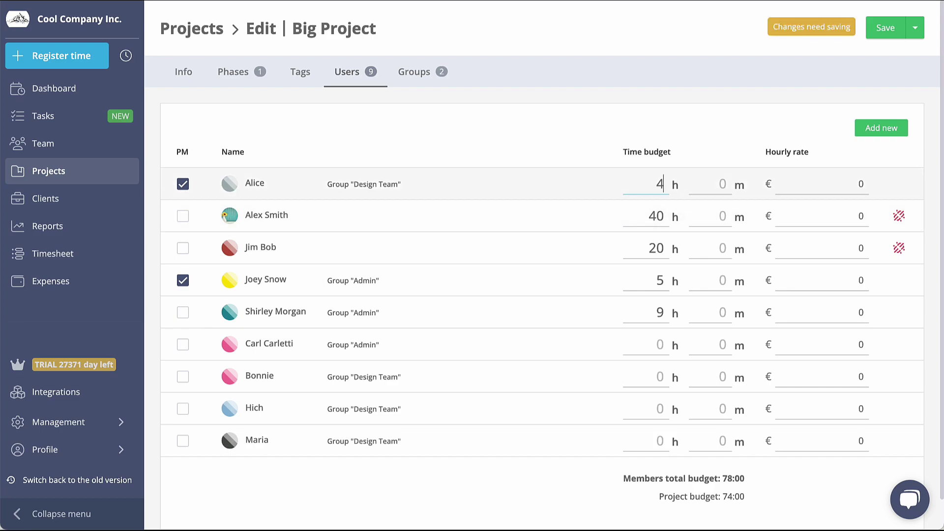
pyautogui.write('0')
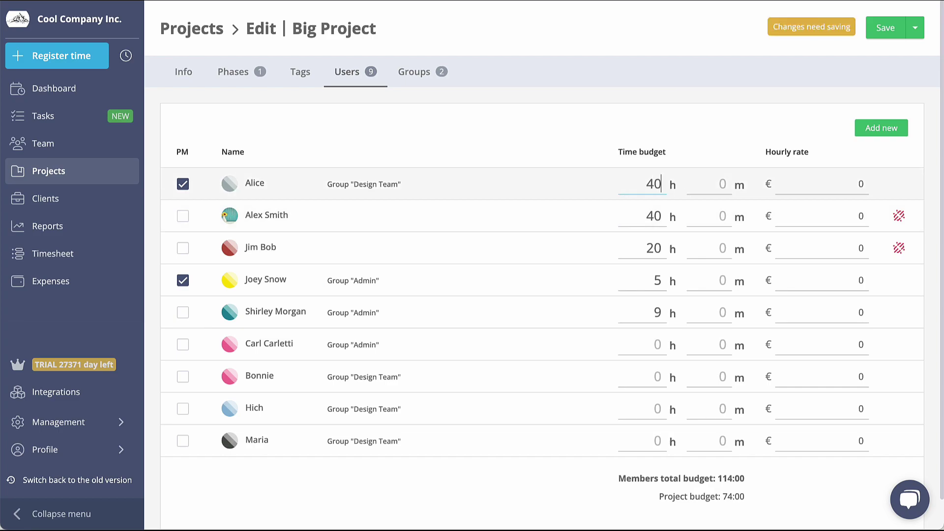
pyautogui.click(883, 36)
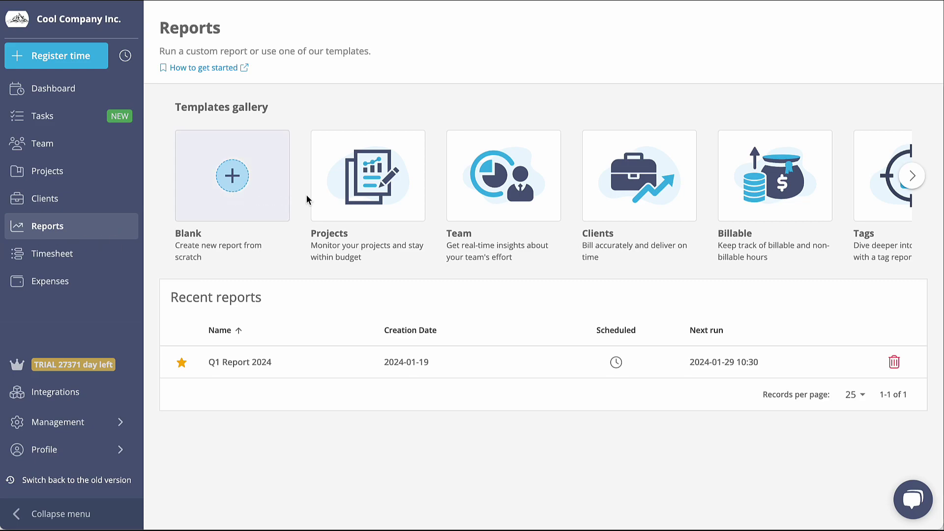
# Start a Team template report covering the last 3 months
pyautogui.click(496, 211)
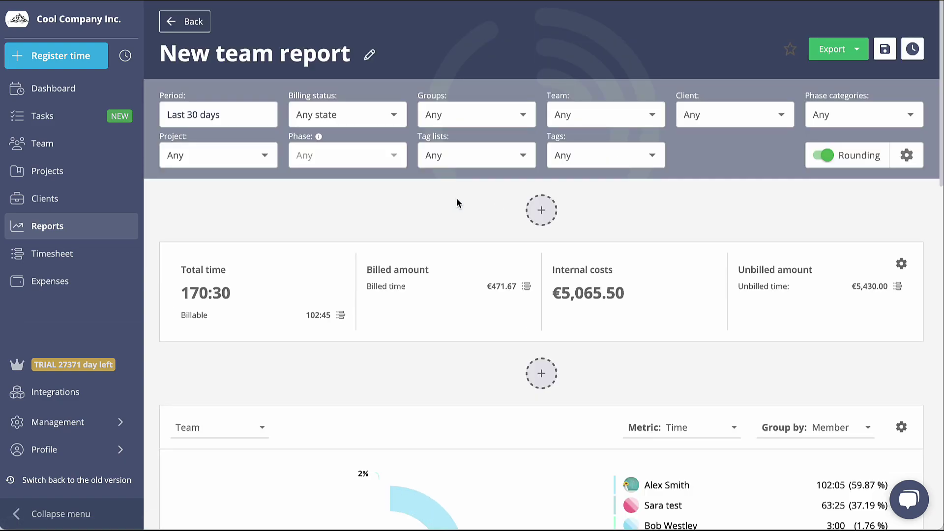
pyautogui.click(241, 118)
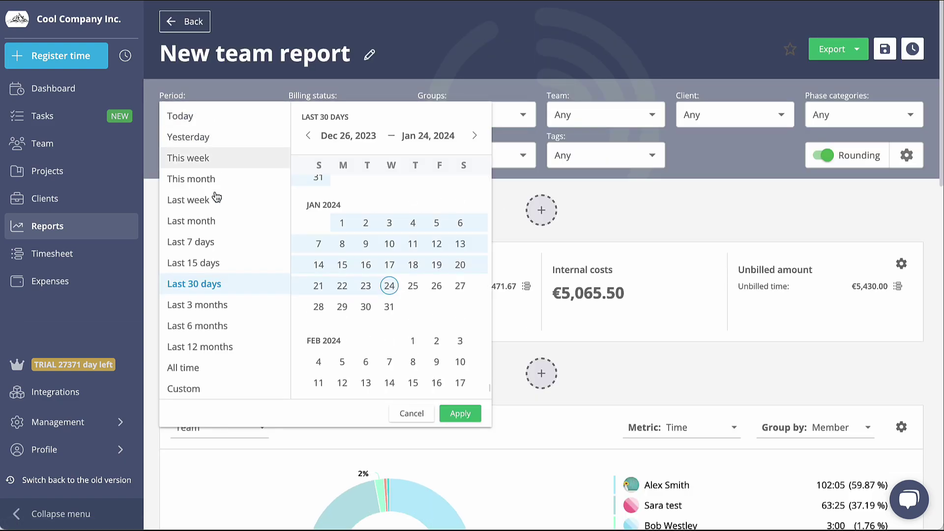
pyautogui.click(192, 305)
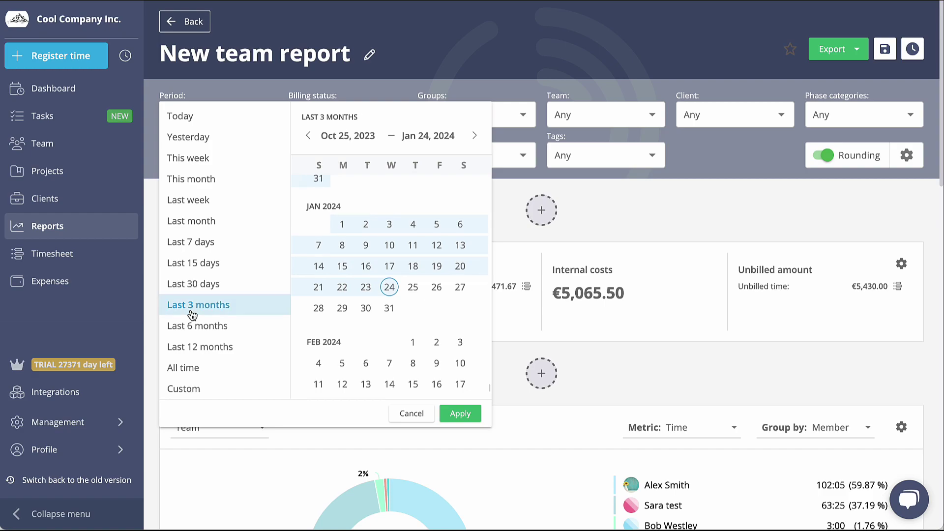
pyautogui.click(460, 414)
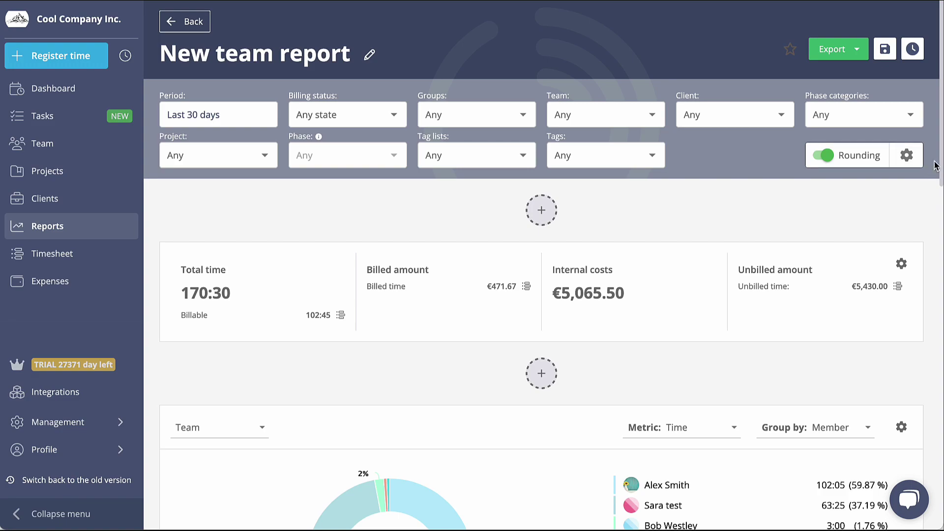
# Switch the report chart's metric from time to costs
pyautogui.moveTo(939, 163); pyautogui.dragTo(921, 235)
pyautogui.click(737, 235)
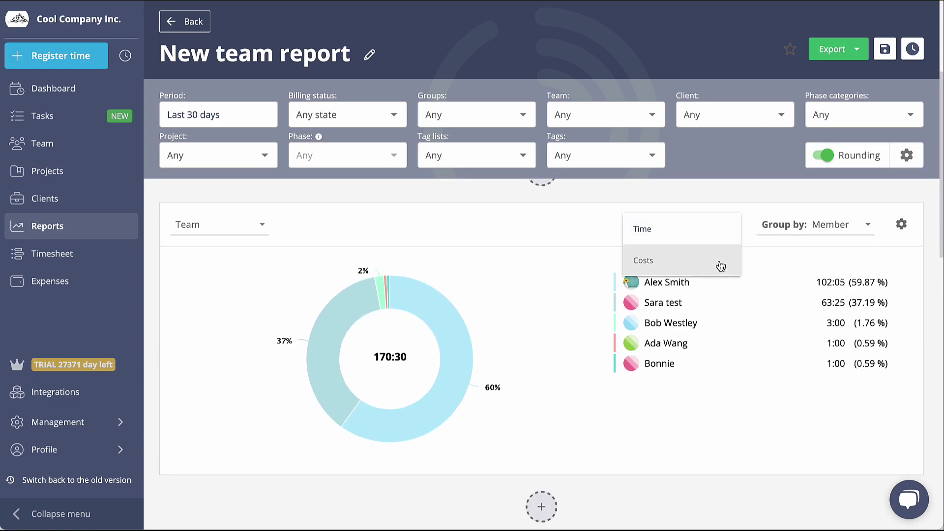
pyautogui.click(719, 264)
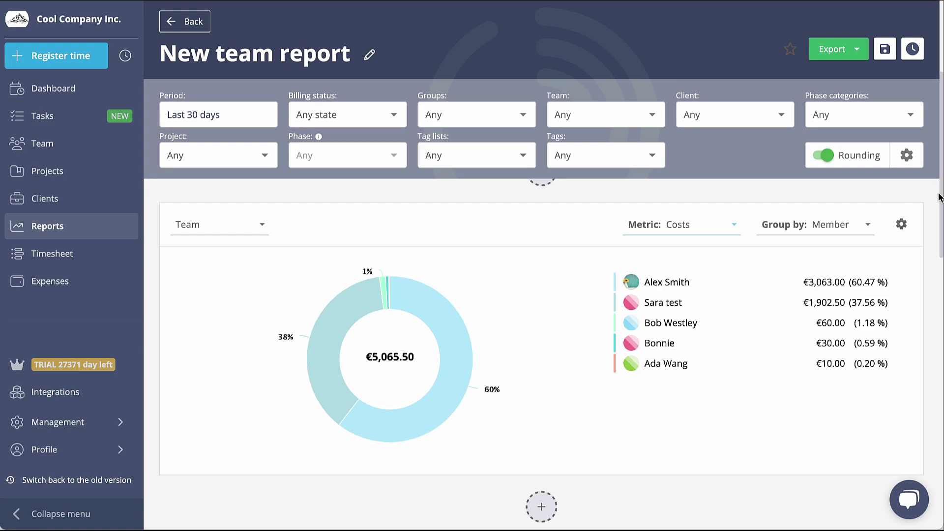
# Add Billable time and Billed money columns to the report table
pyautogui.moveTo(939, 196); pyautogui.dragTo(928, 471)
pyautogui.click(902, 257)
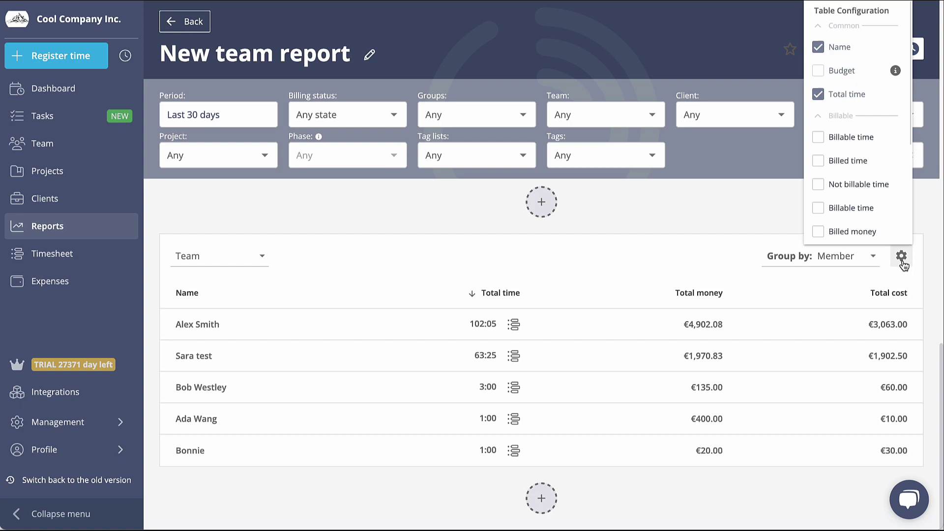
pyautogui.click(818, 231)
pyautogui.click(818, 208)
pyautogui.click(818, 137)
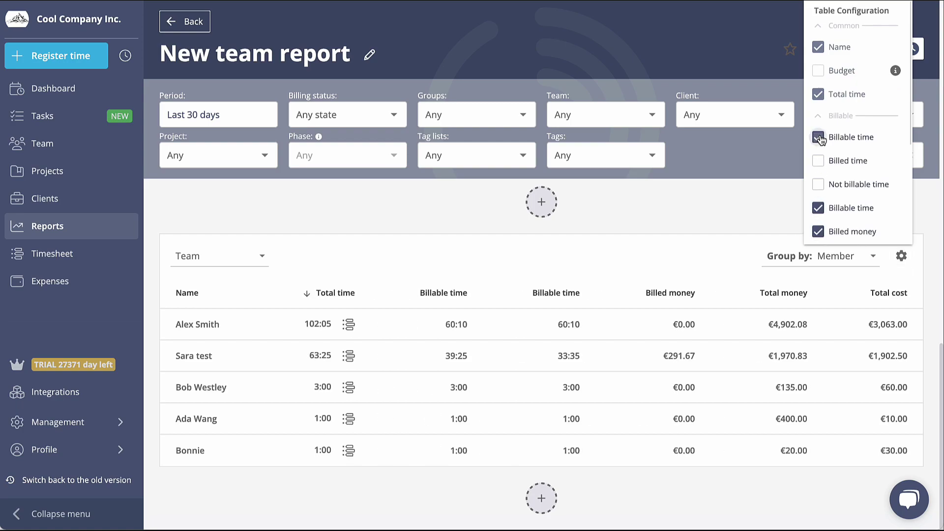
pyautogui.click(774, 184)
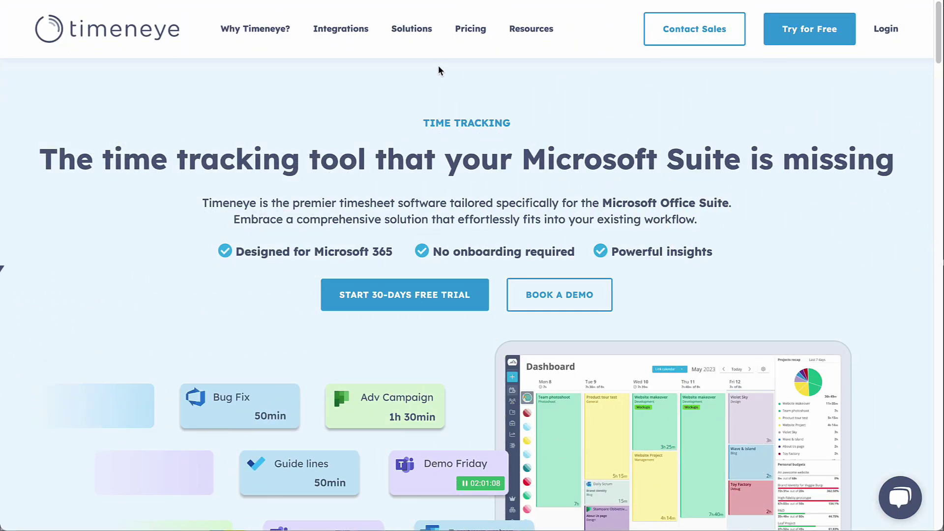
# Go to the Help Center from the Resources menu and scroll down to Plan and Billing and Deployment Journey
pyautogui.moveTo(532, 43)
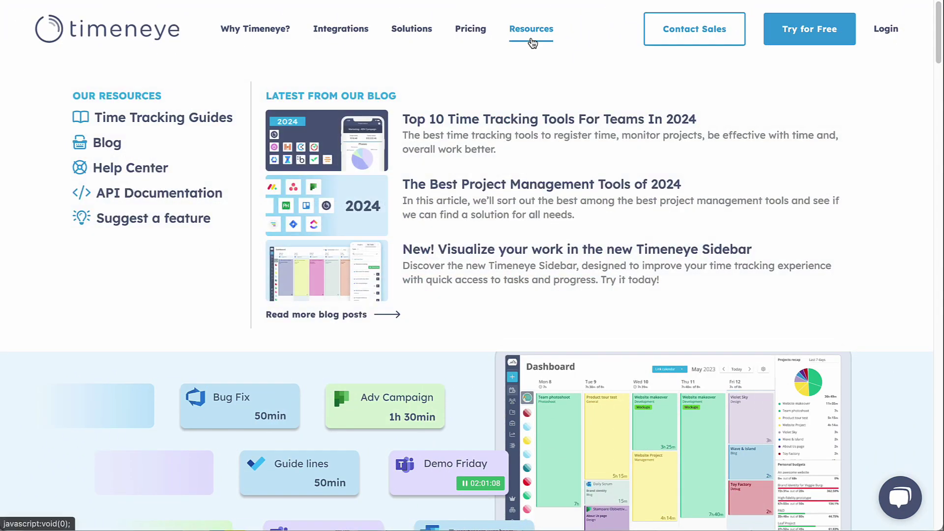
pyautogui.click(139, 170)
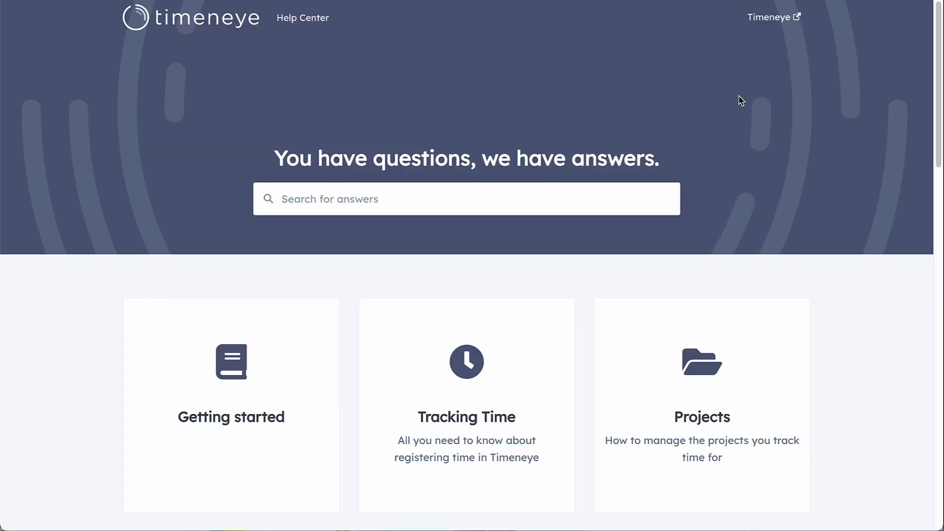
pyautogui.moveTo(941, 82); pyautogui.dragTo(938, 397)
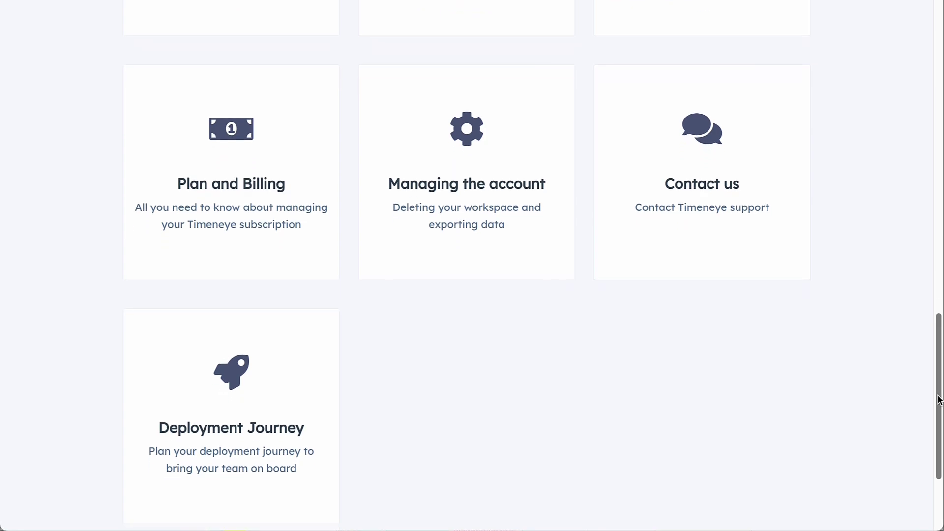